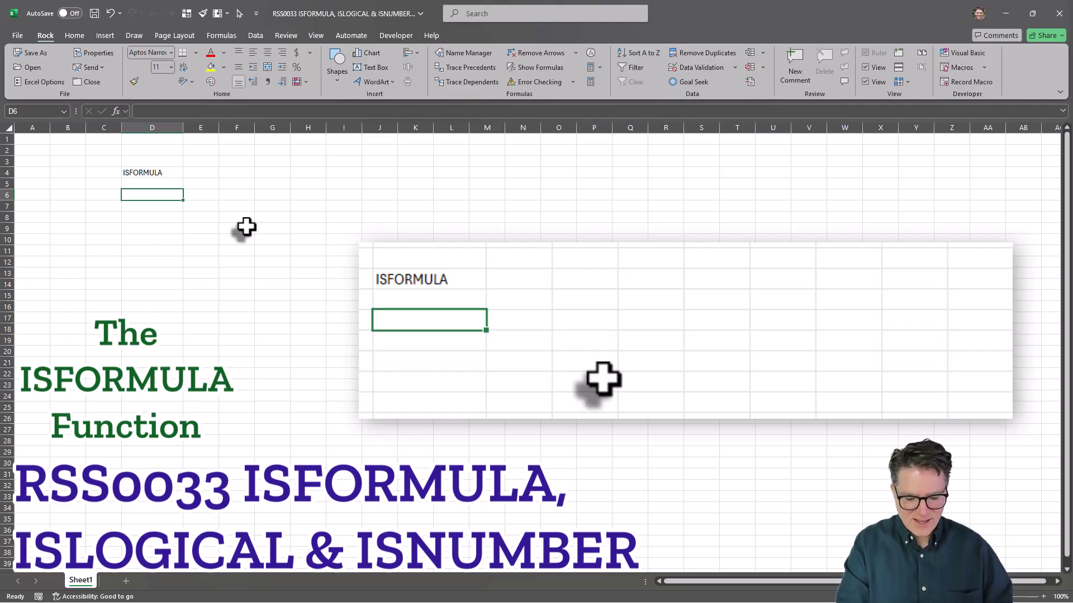
- Enter the text Apple in cell E6
click(200, 195)
text(Apple)
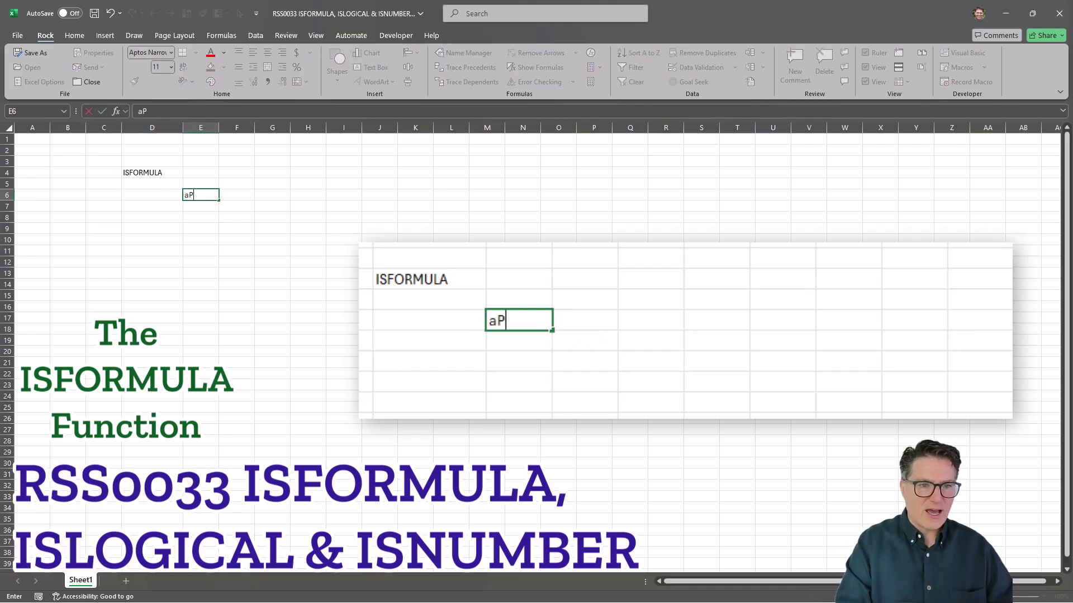
key(Return)
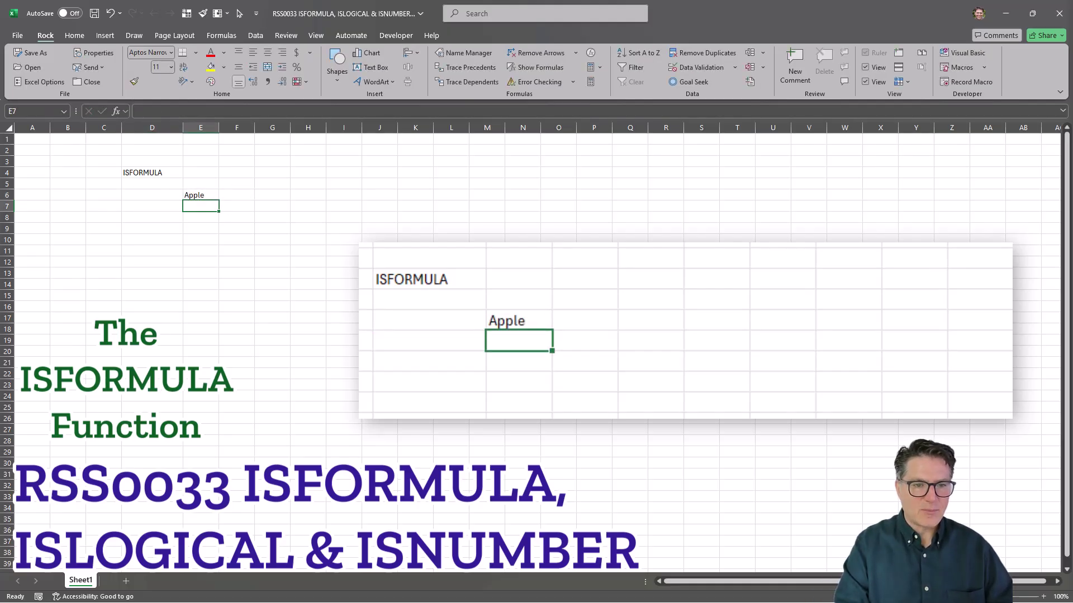
- Enter the formula =E6 in cell E7 and compare the underlying contents of E6 and E7
text(=)
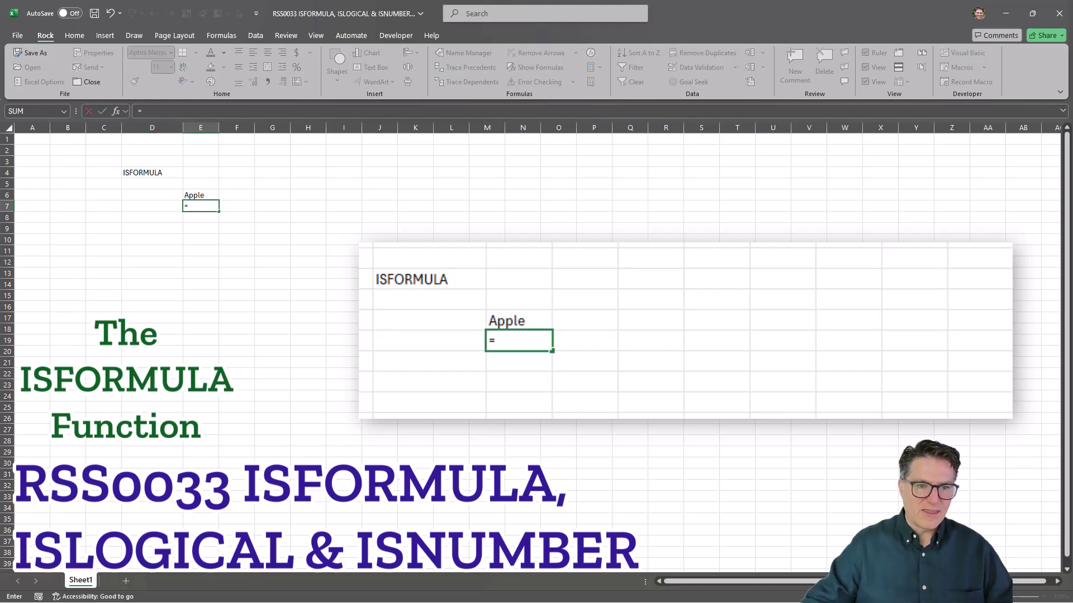
click(200, 195)
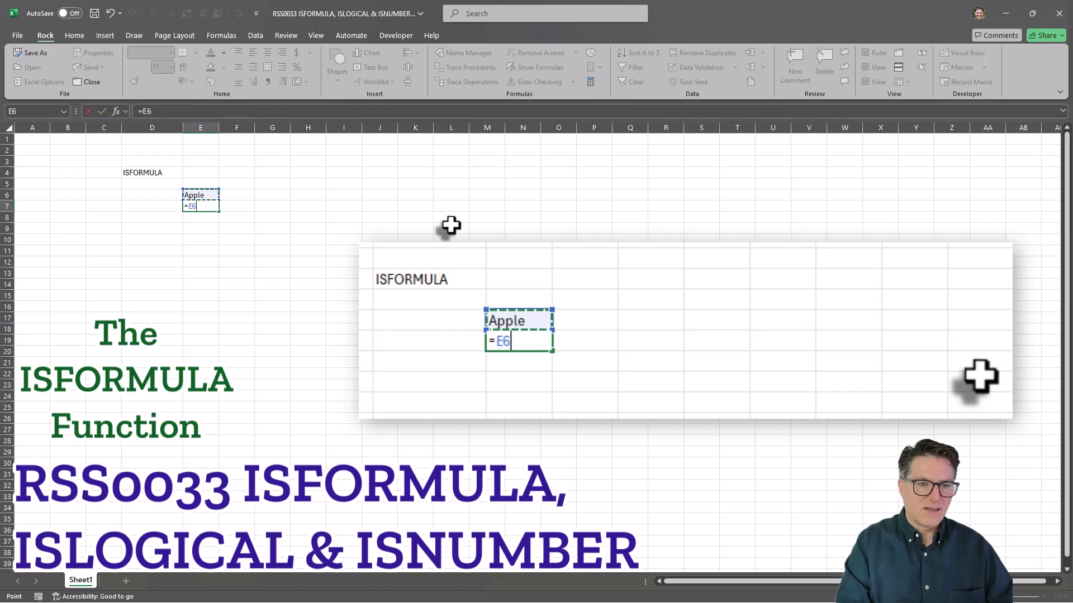
key(Return)
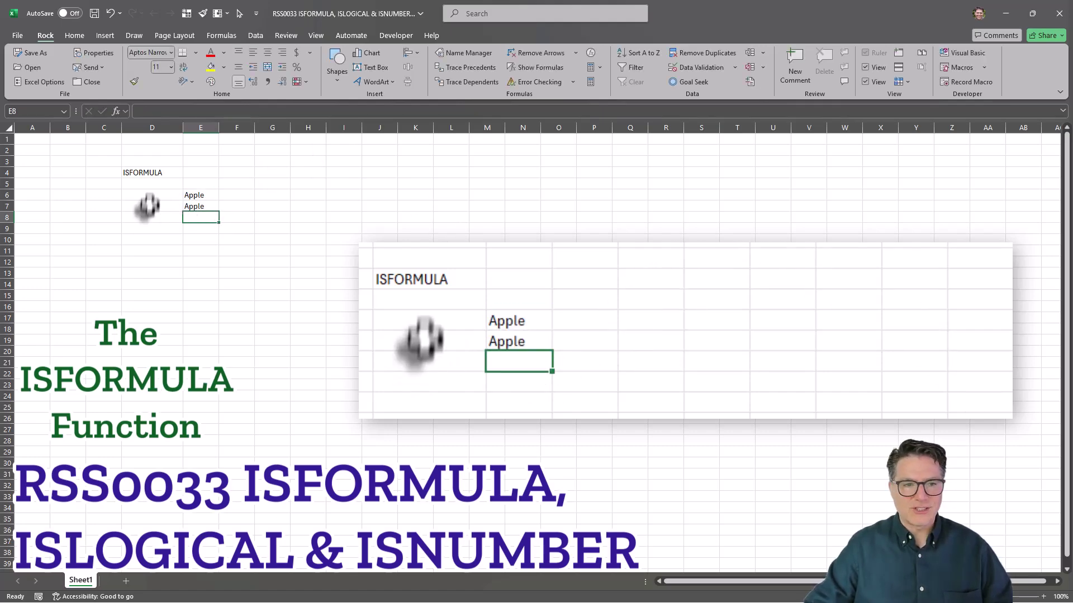
click(193, 206)
click(193, 196)
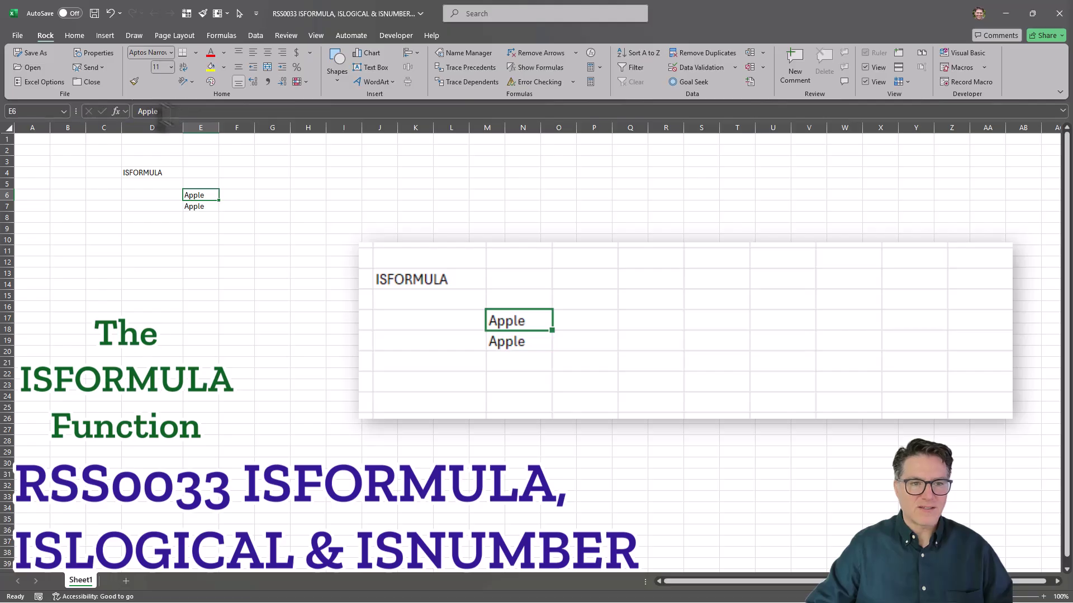
click(203, 207)
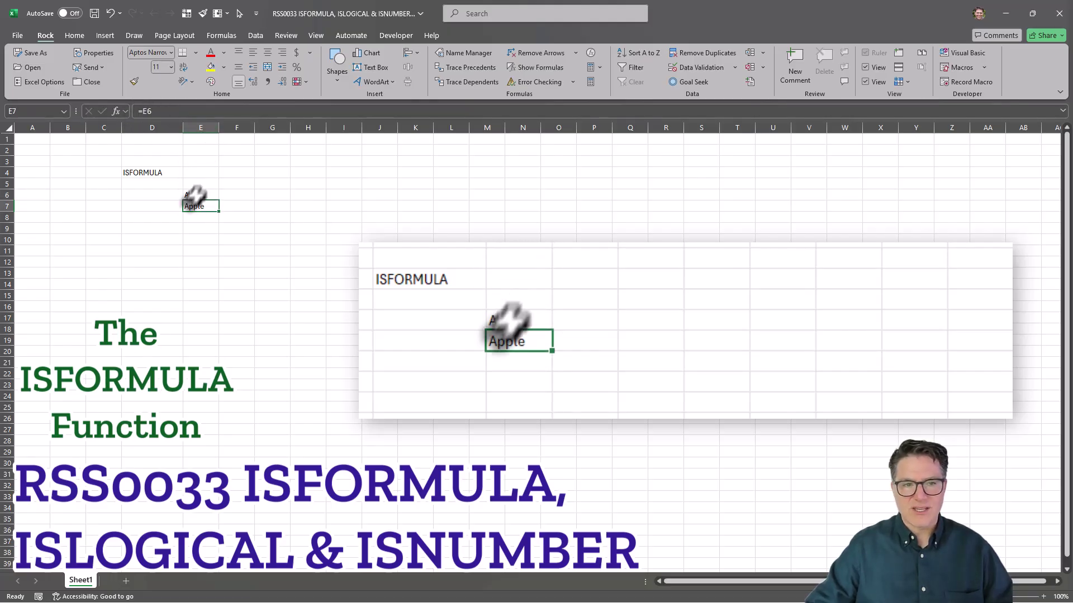
- Enter =ISFORMULA(E6) in cell D6 to test whether the typed Apple cell holds a formula
click(156, 194)
text(=)
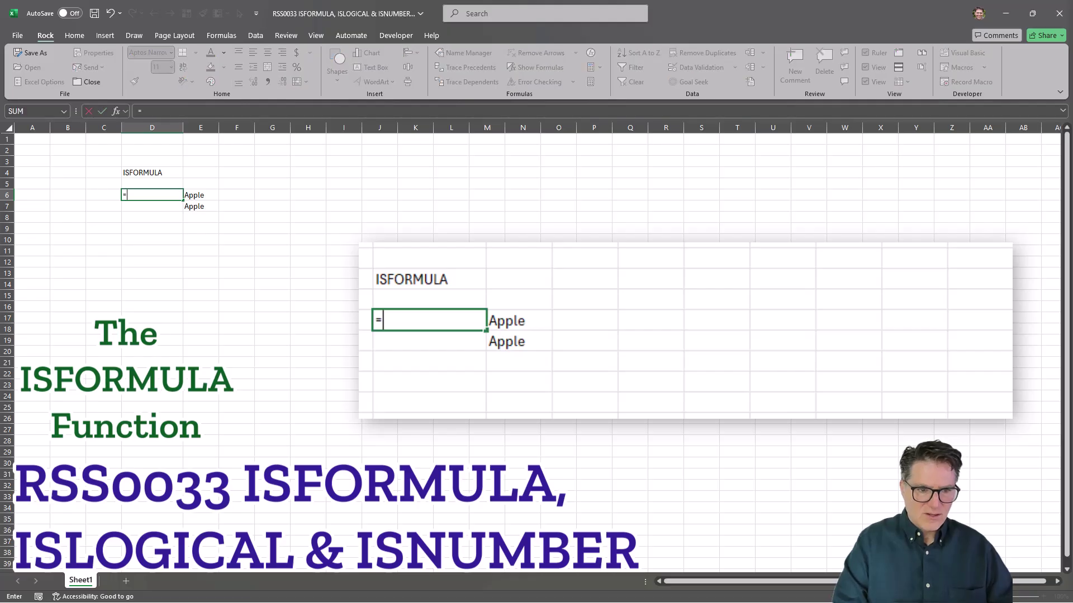
text(is)
key(BackSpace)
text(i)
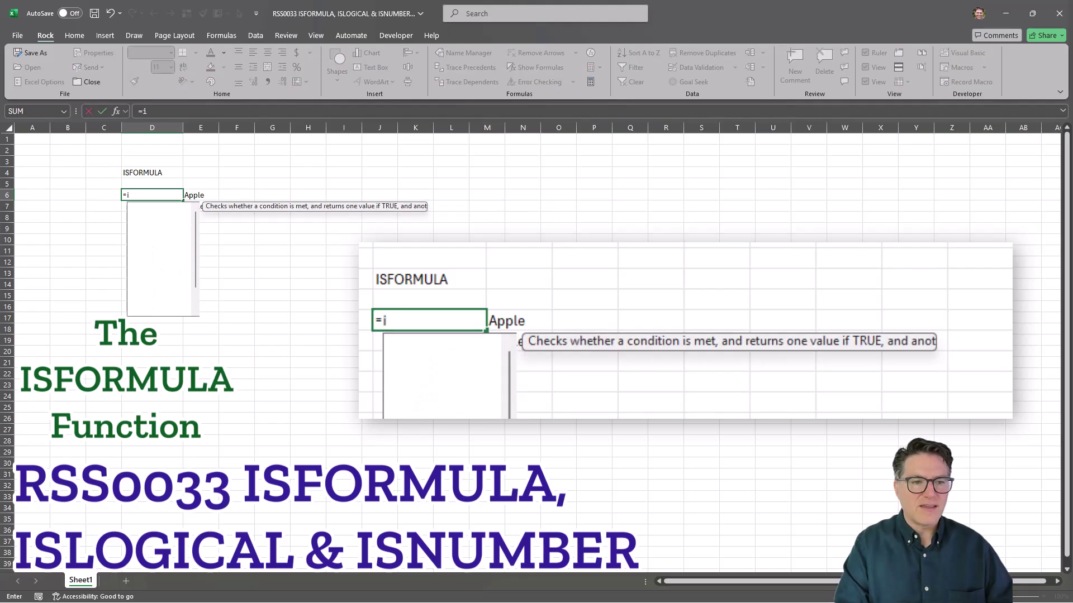
text(sfor)
key(Tab)
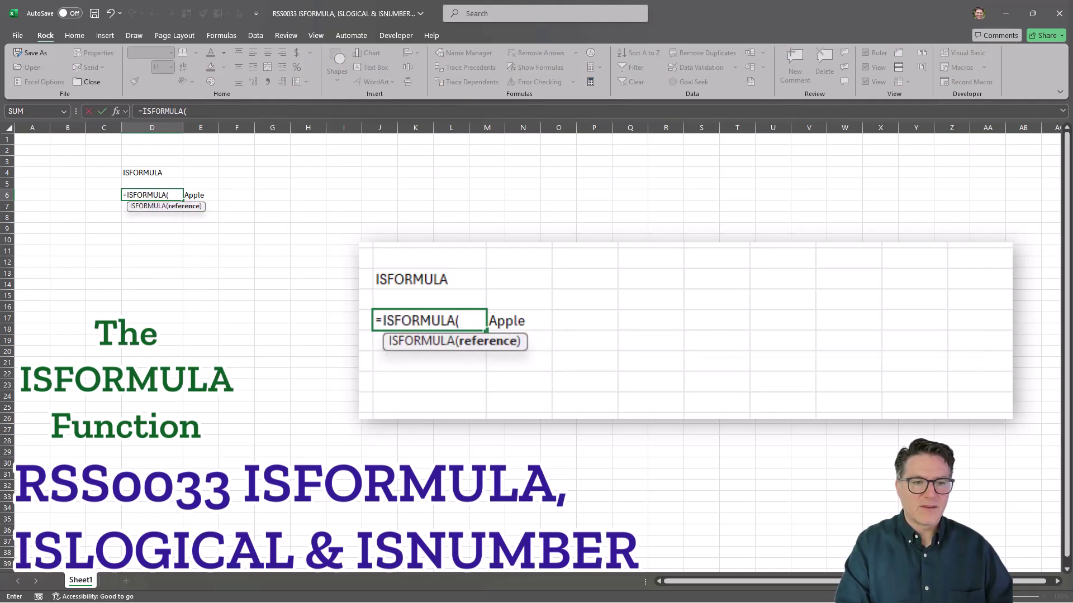
click(204, 195)
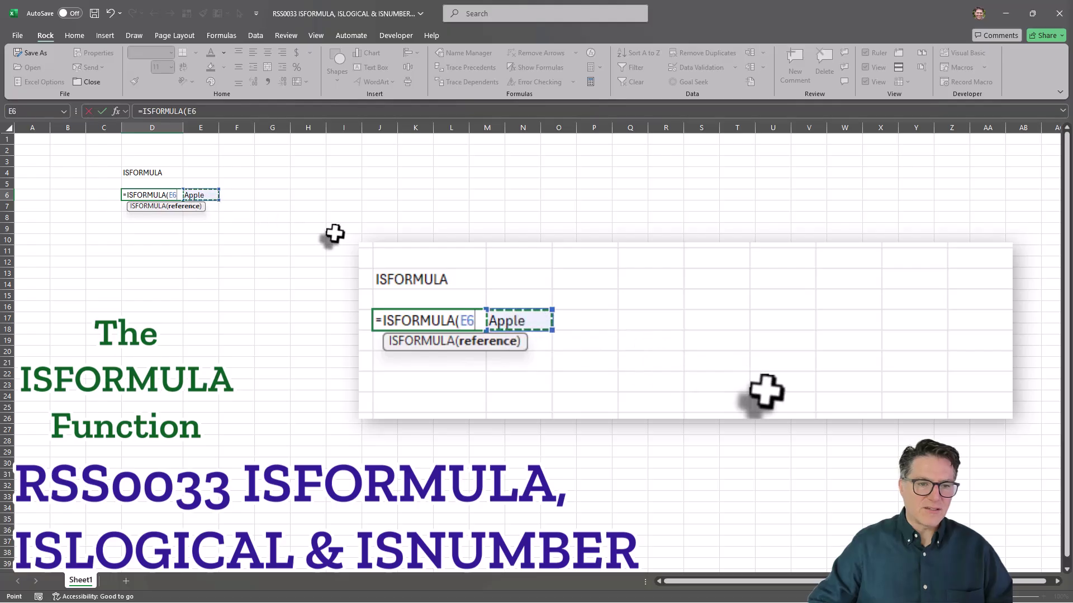
text())
key(Return)
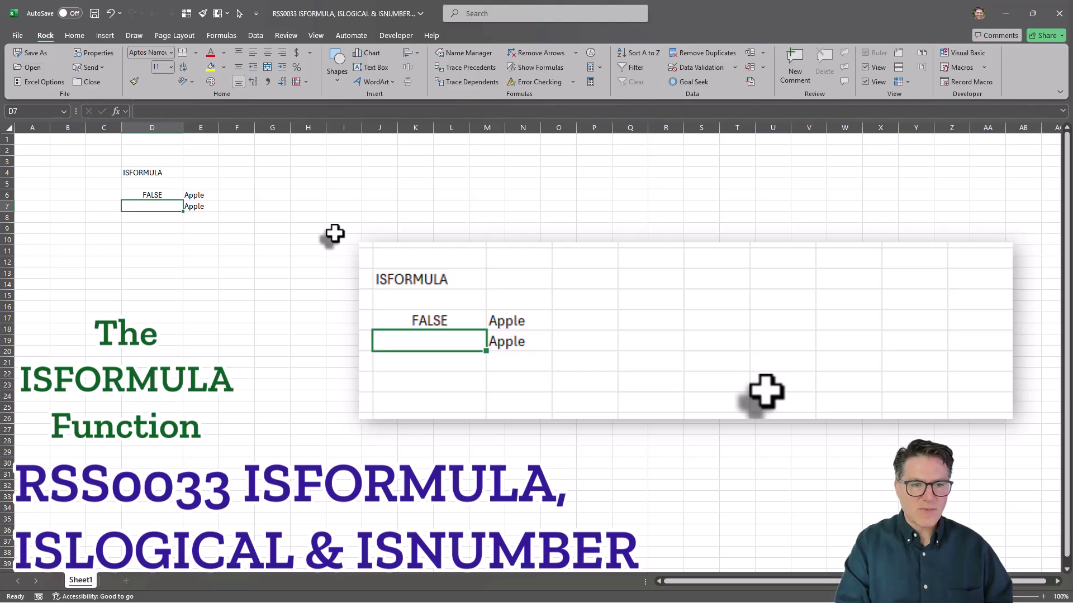
- Enter =ISFORMULA(E7) in cell D7 to test whether the referencing Apple cell holds a formula
text(=isfor)
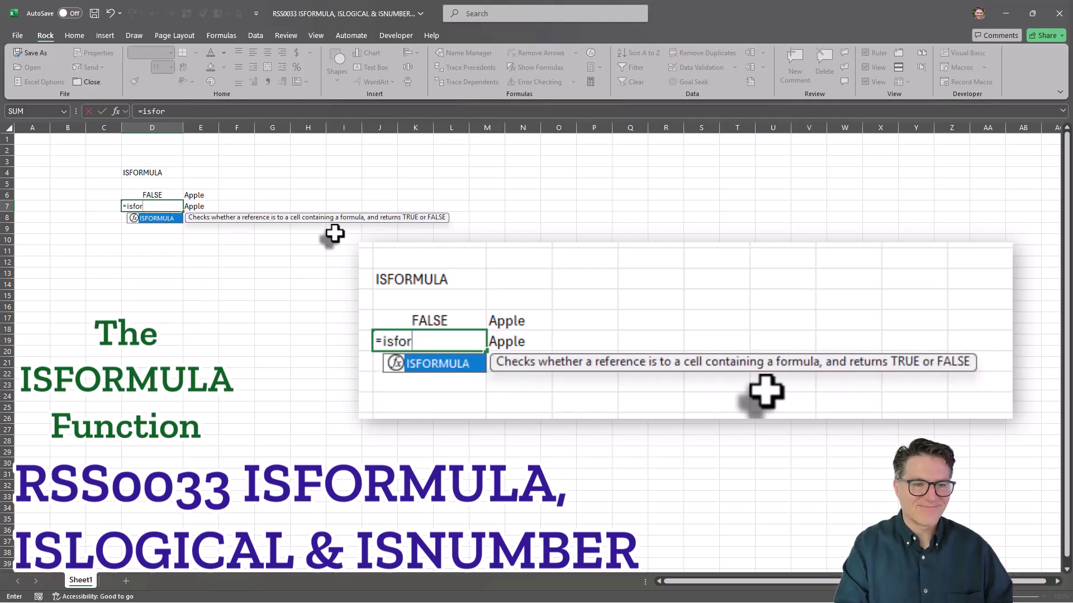
key(Tab)
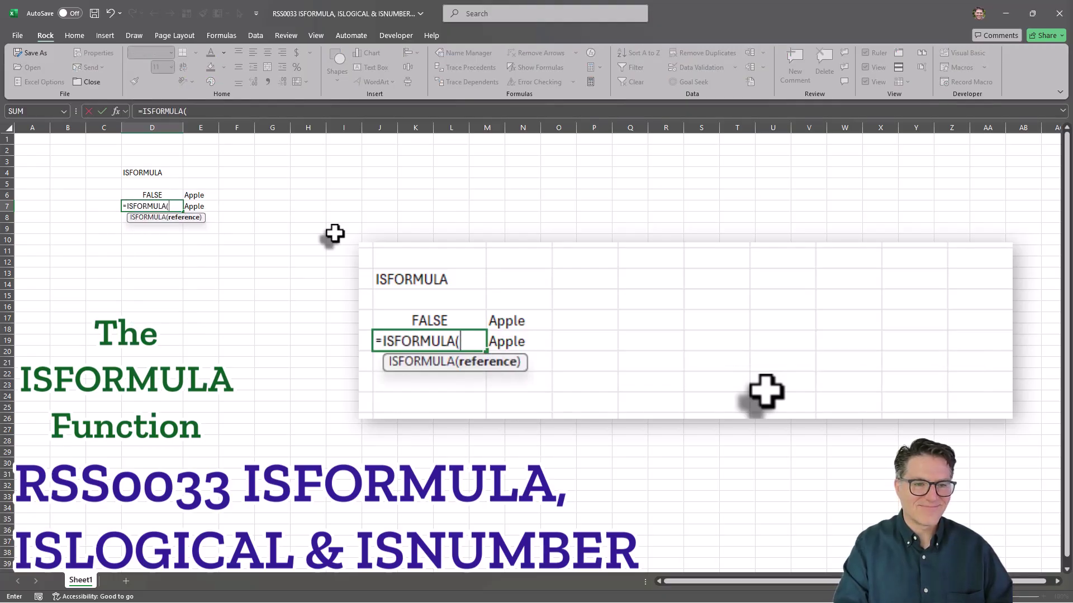
click(208, 204)
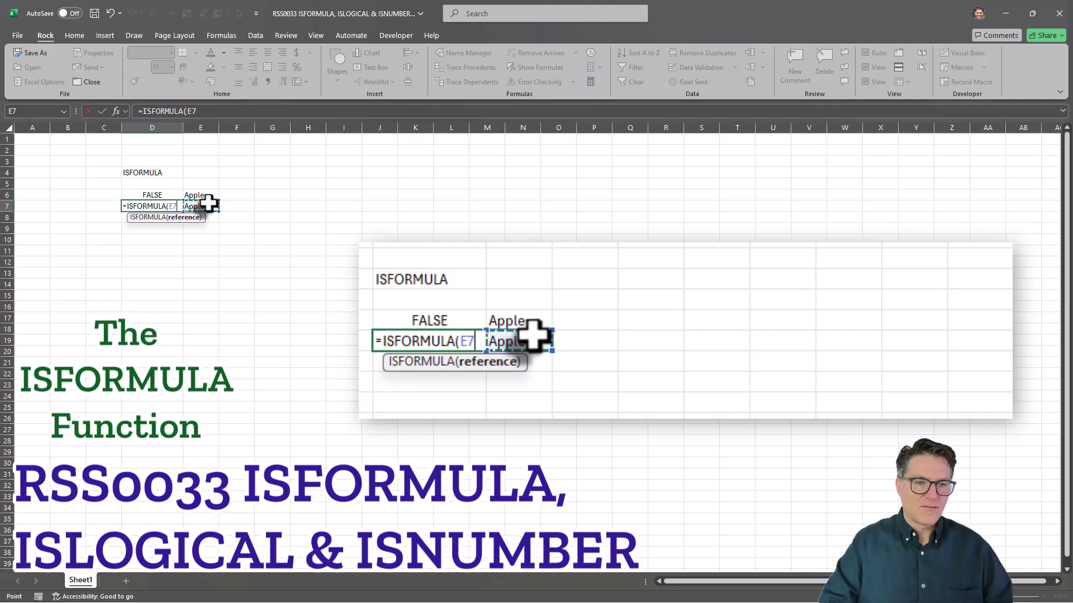
key(Return)
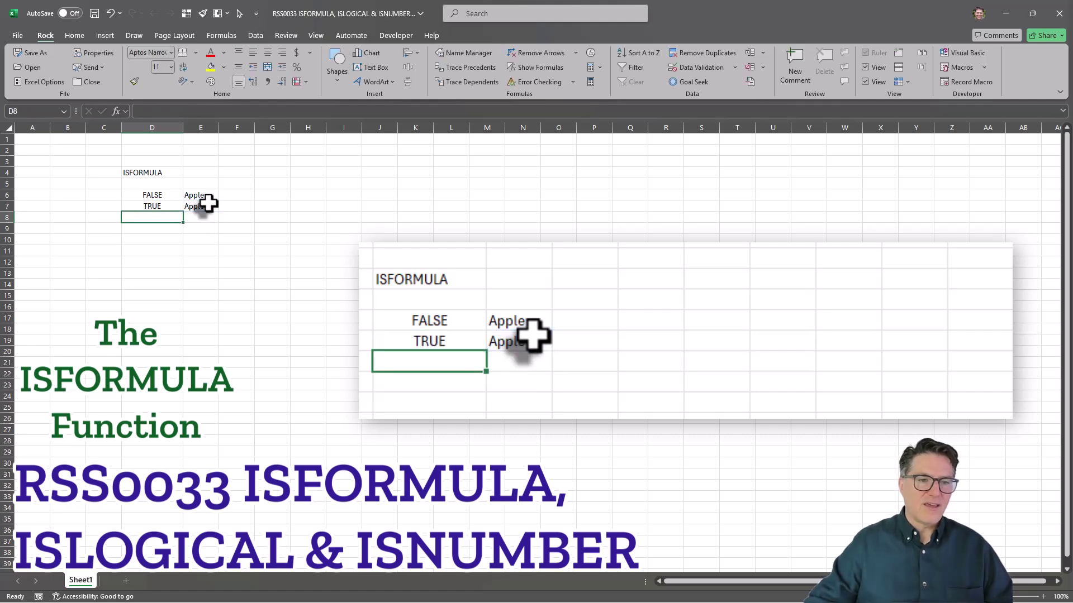
click(278, 255)
click(238, 207)
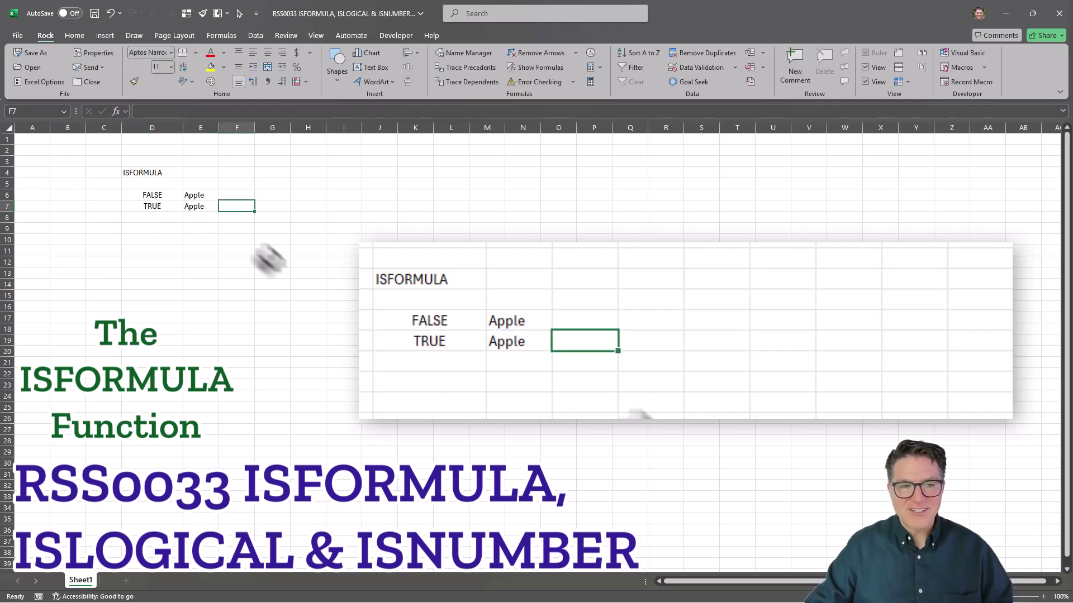
- Enter the heading ISLOGICAL in cell G4 and widen column G to give the heading more room
click(258, 173)
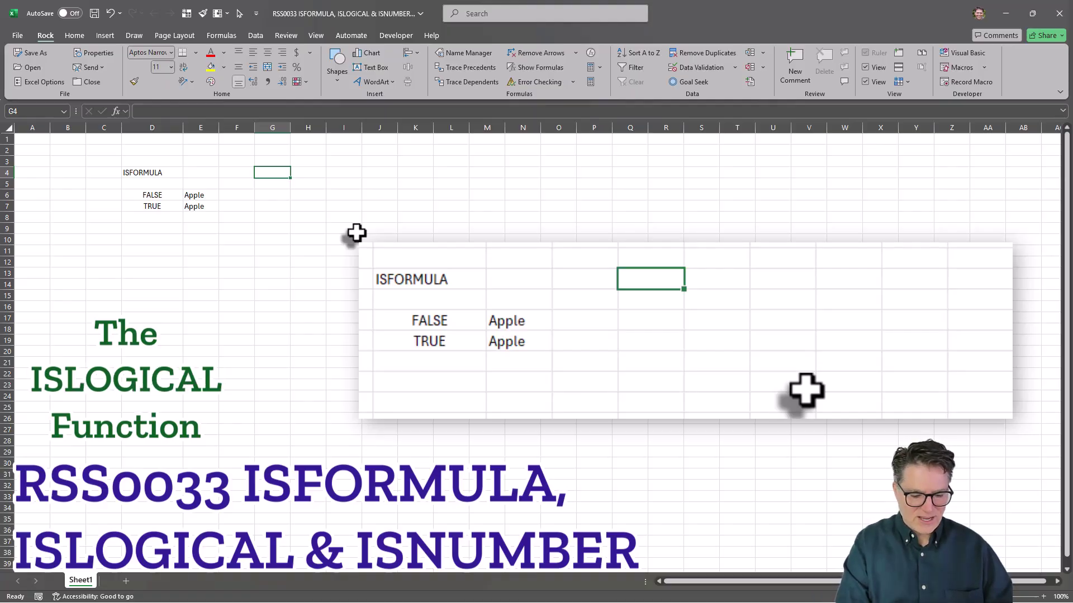
text(ISLOGICAL)
key(Tab)
drag(289, 127, 314, 137)
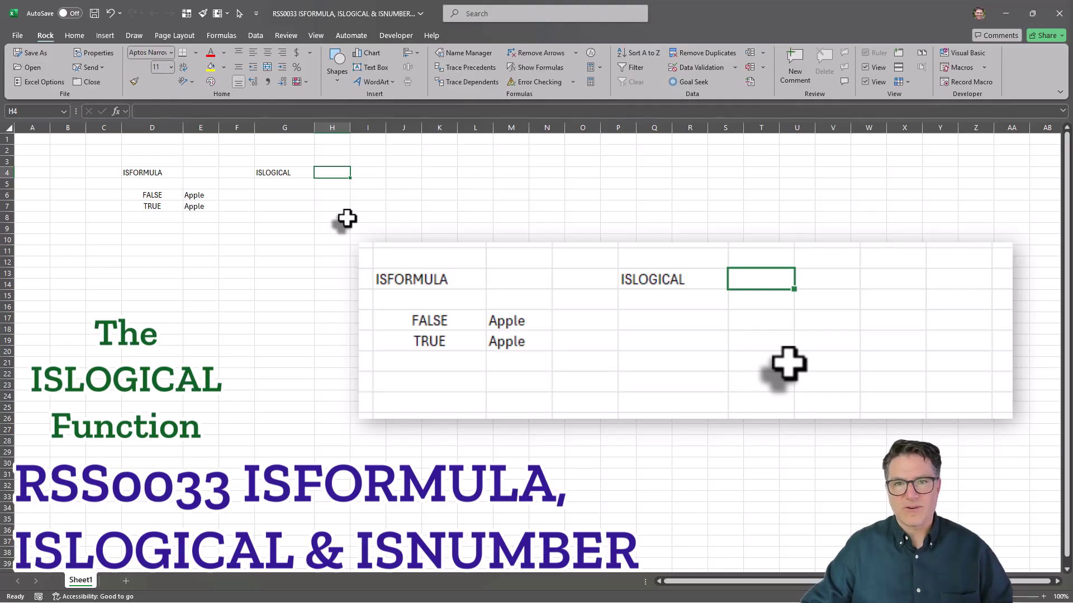
- Enter the formula =AND(2=2,3+4=7) in cell H6 as the first value in the ISLOGICAL example
click(329, 195)
text(=)
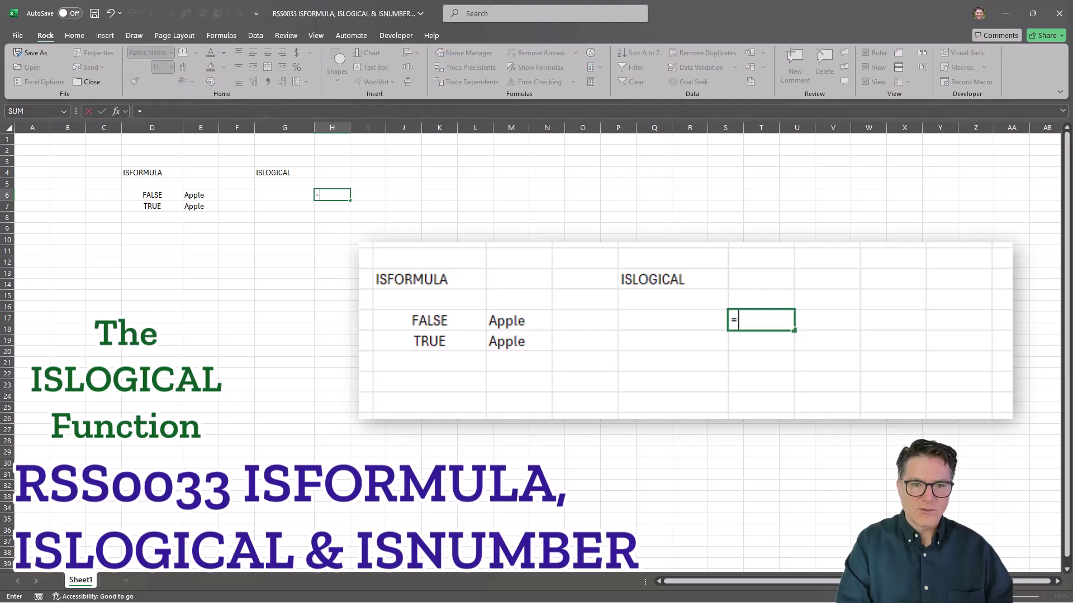
text(AND(2=)
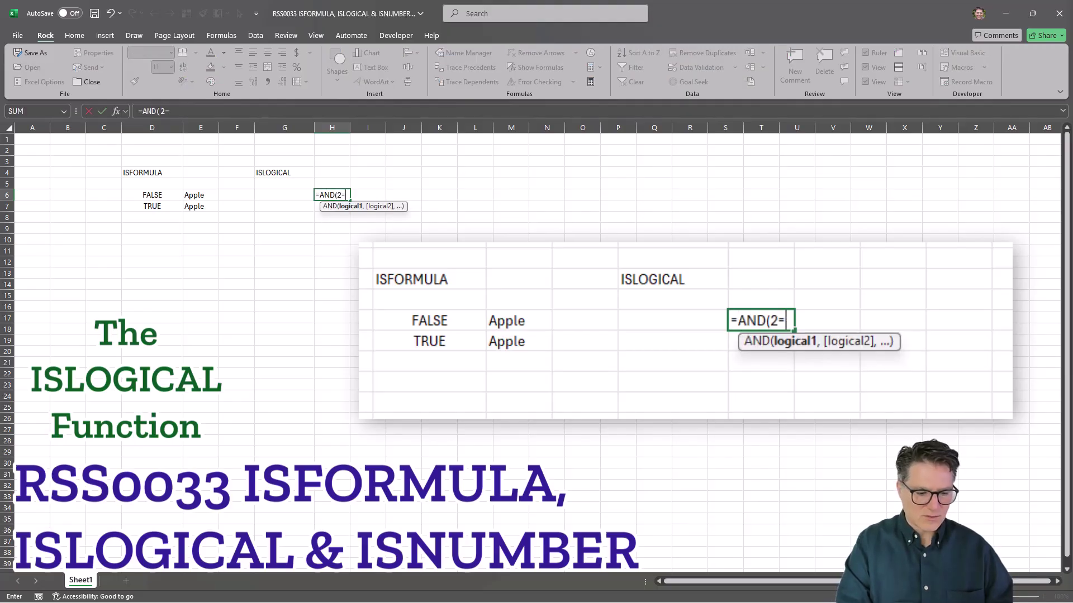
text(2)
text(,)
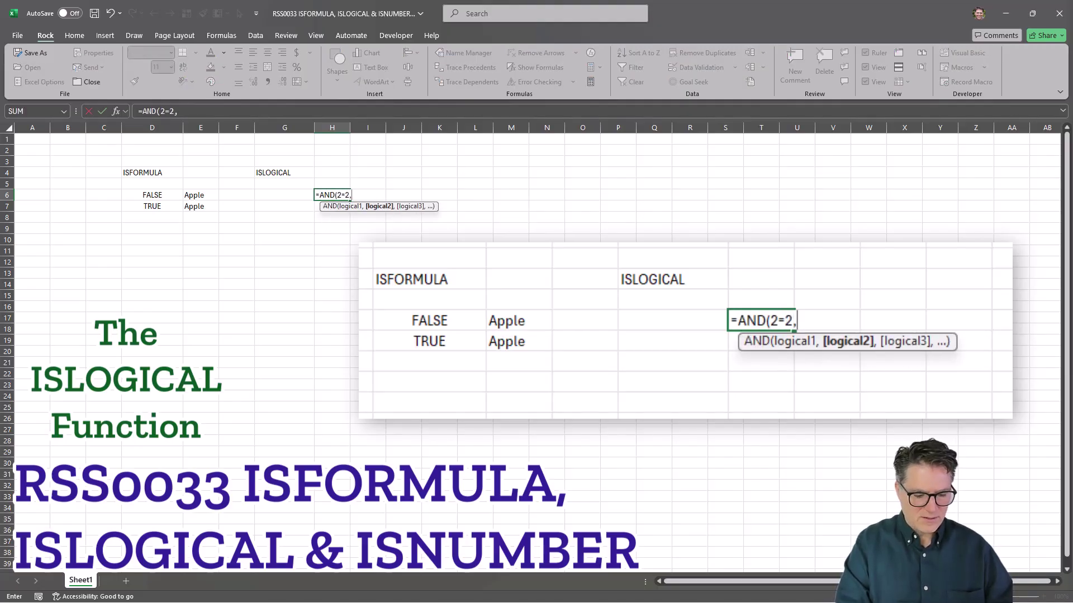
text(3+4)
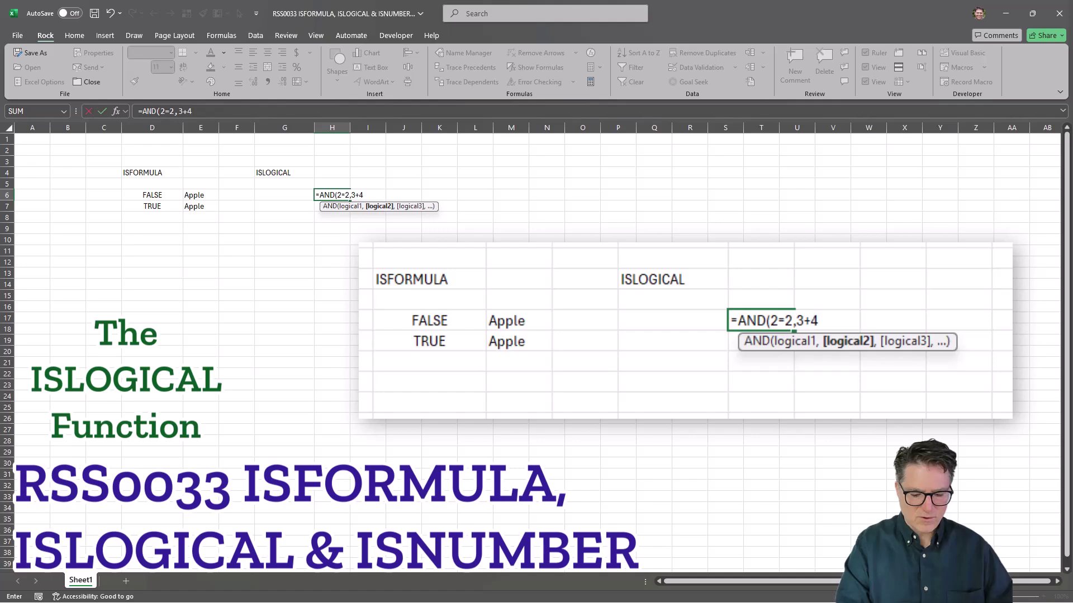
text(=7)
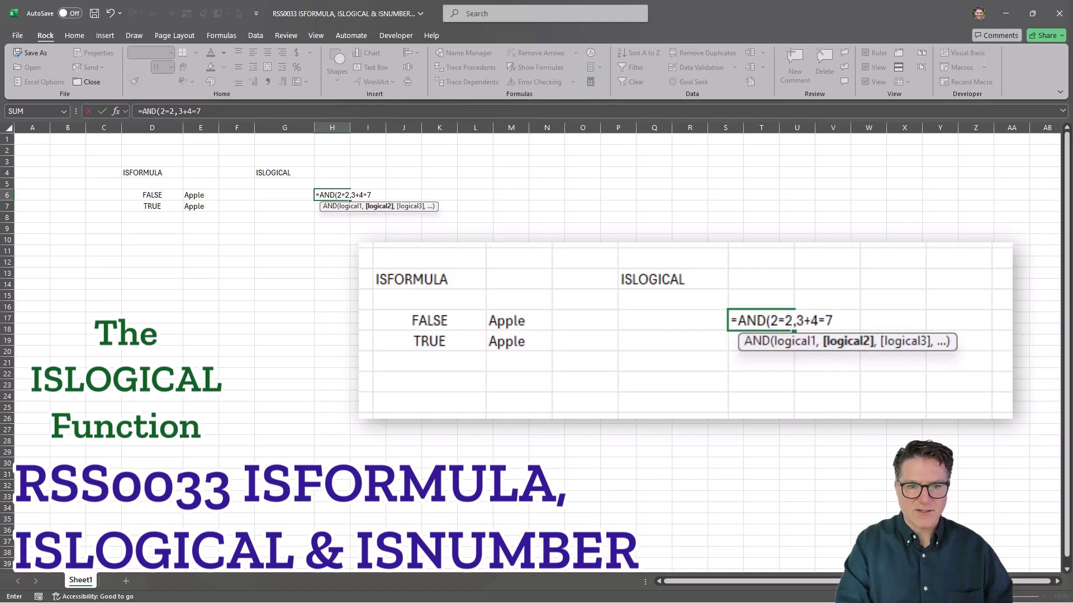
text())
key(Return)
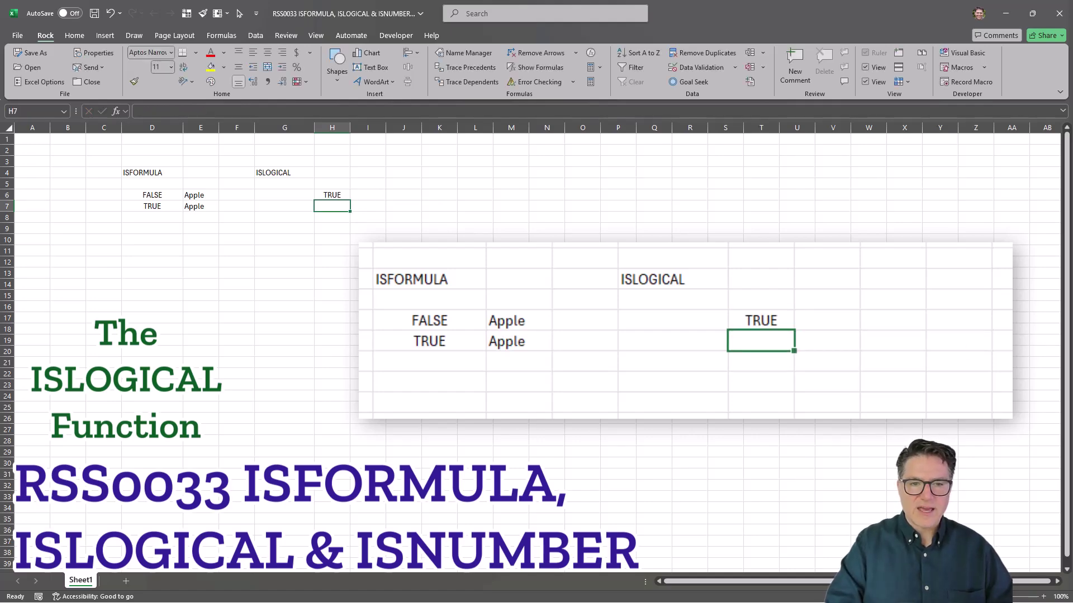
- Enter the formula =AVERAGE(2,3,4,5,6) in cell H7
text(=AVERAGE()
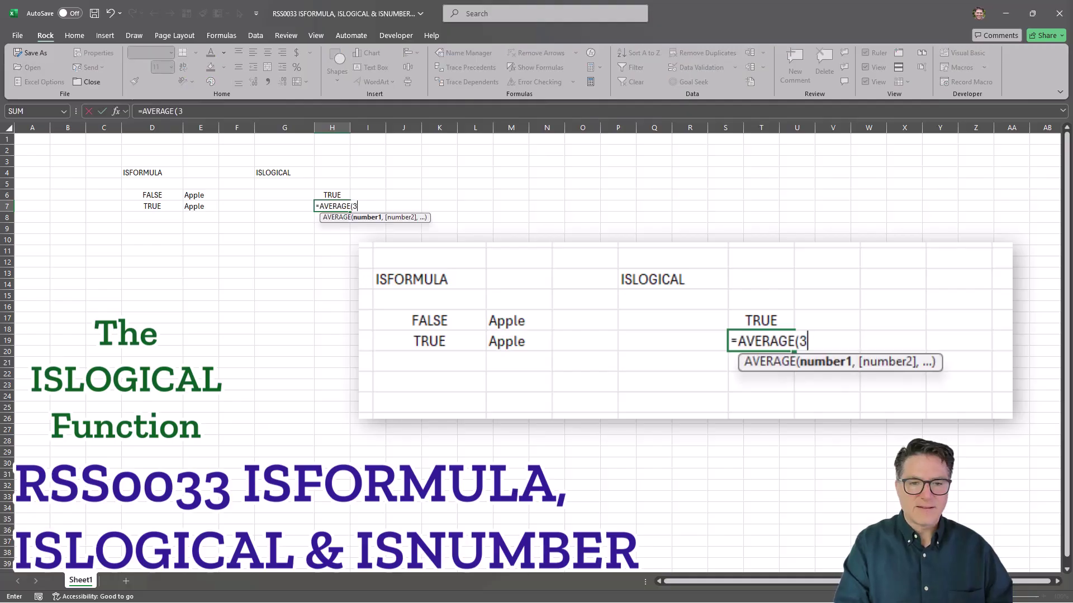
text(2,)
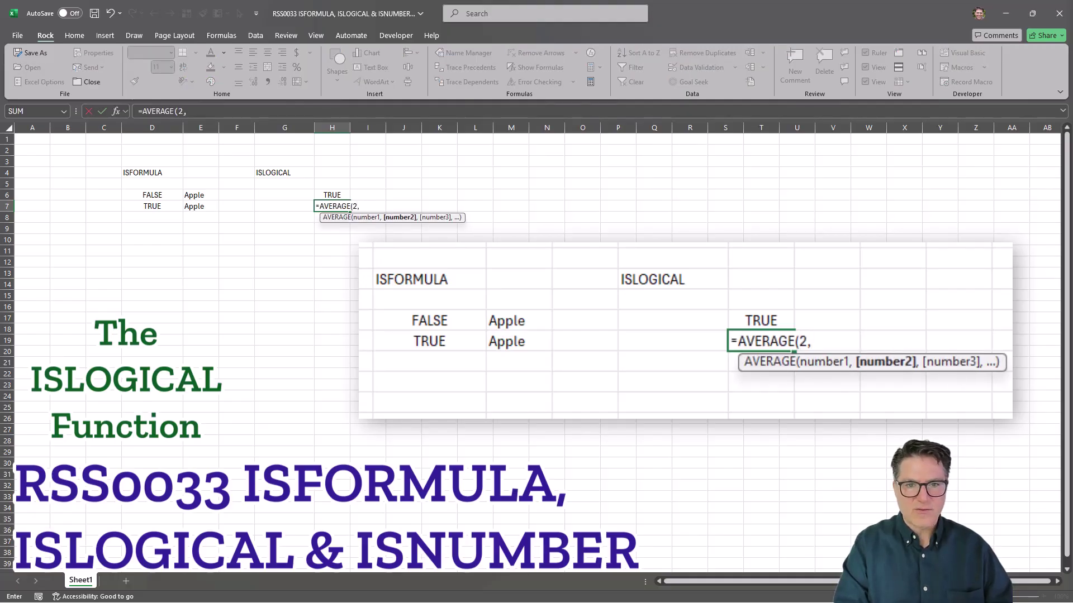
text(3,4,5,6)
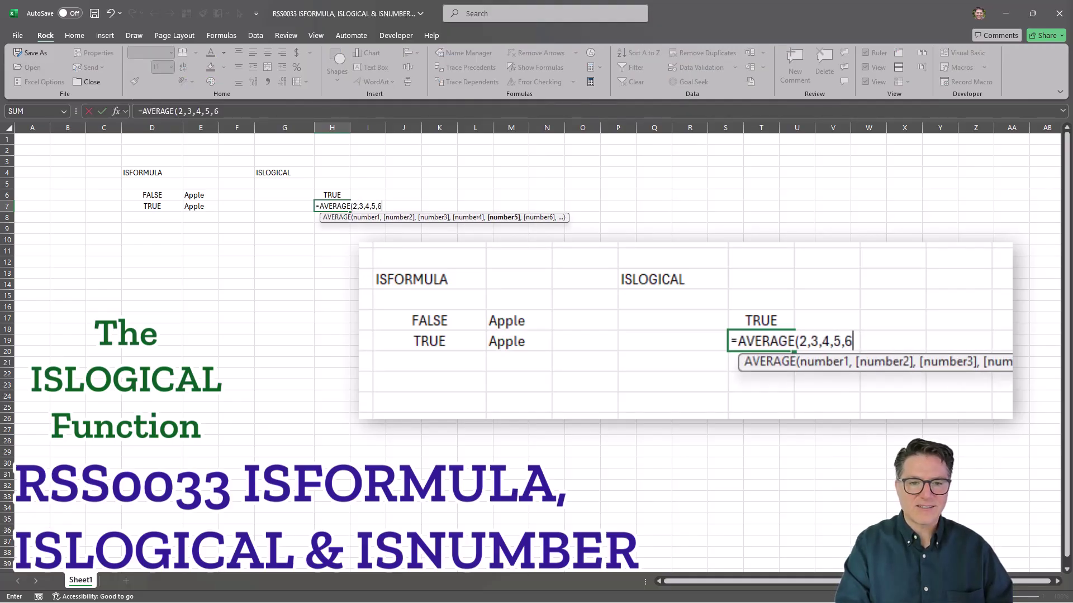
text())
key(Return)
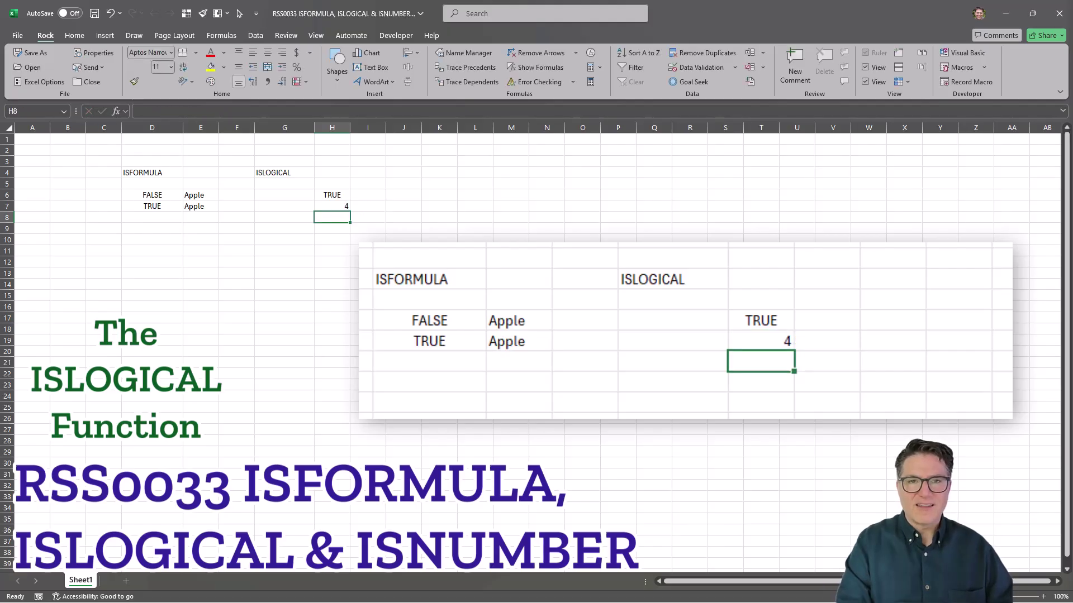
- Enter =ISFORMULA(E7) in cell H8 as another value in the ISLOGICAL example
text(=if)
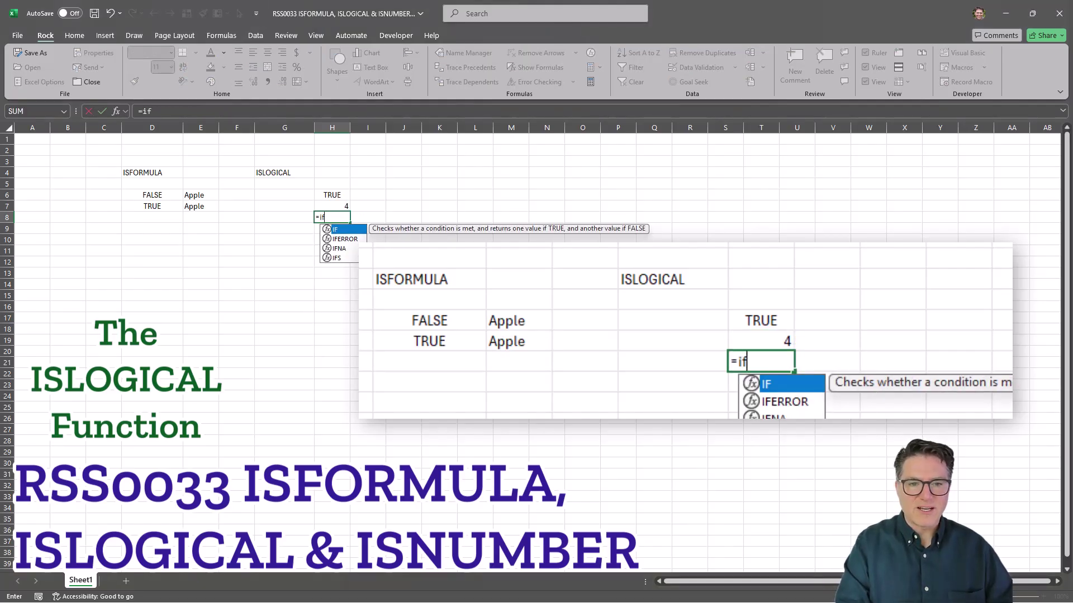
text(sfor)
key(Tab)
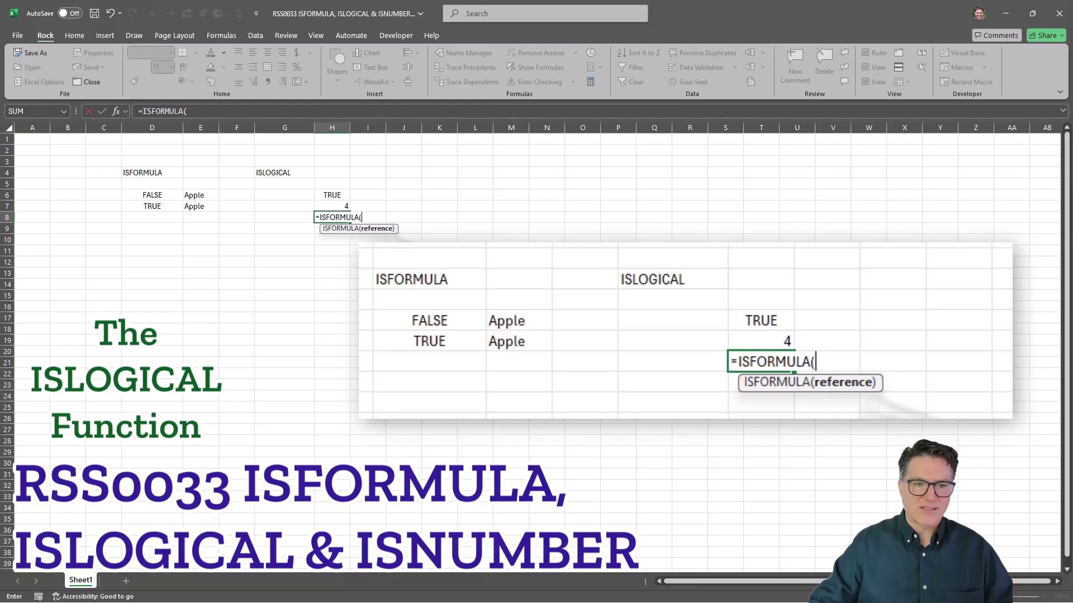
click(192, 206)
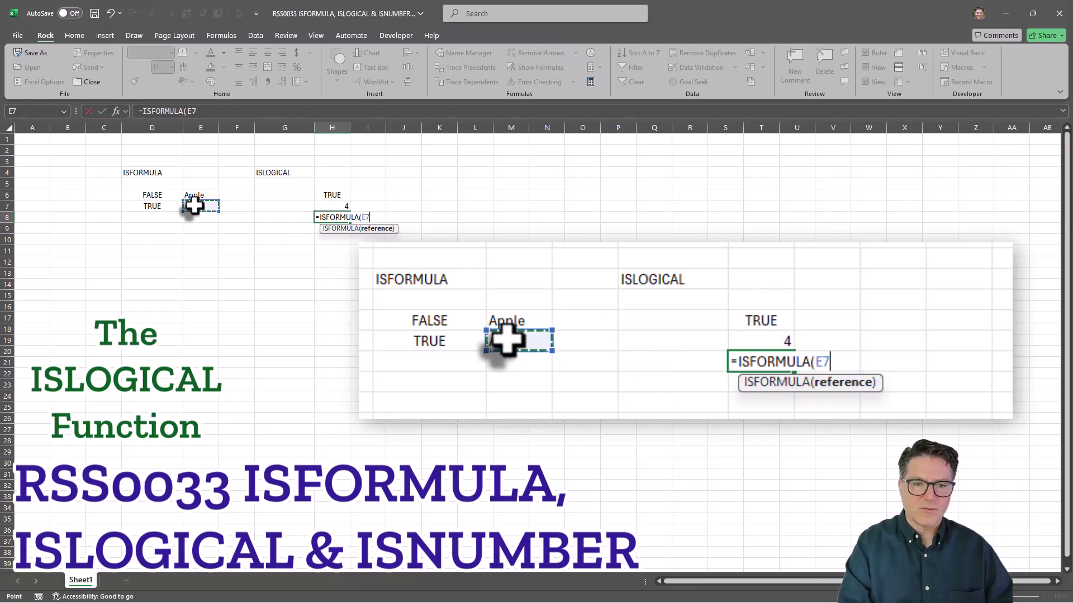
text())
key(Return)
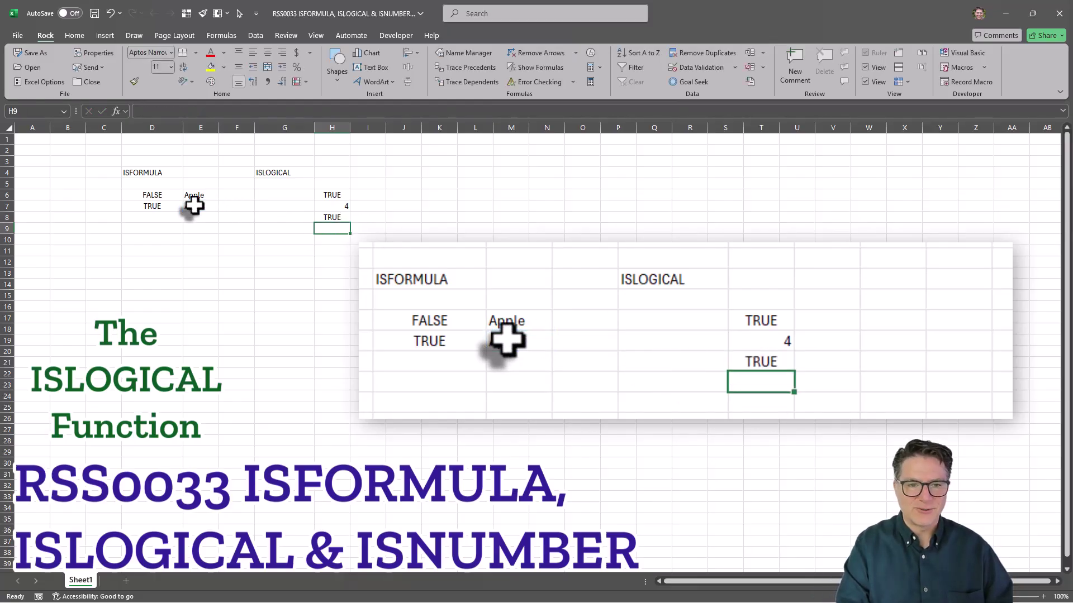
- Enter the formula =IF(E6=E7,E6,H7) in cell H9 as the fourth value in the ISLOGICAL example
text(=if)
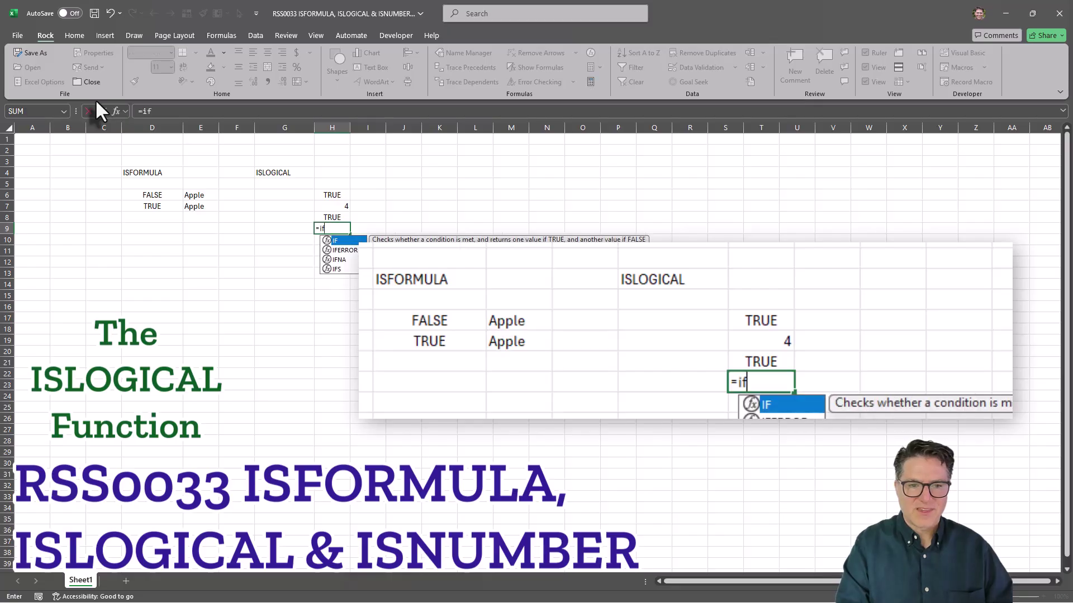
key(Tab)
click(202, 195)
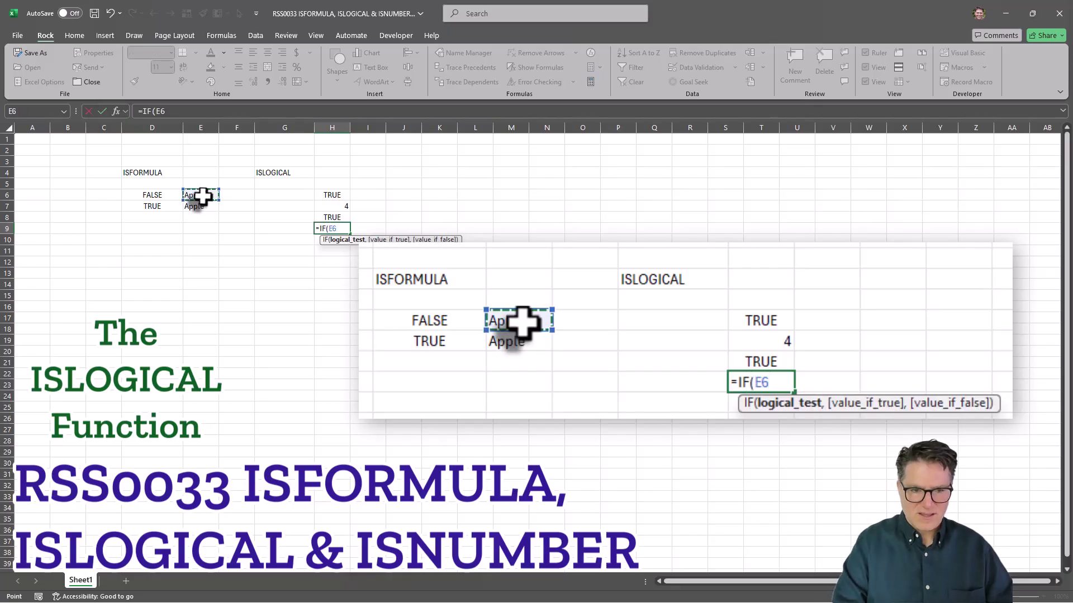
text(=)
click(200, 208)
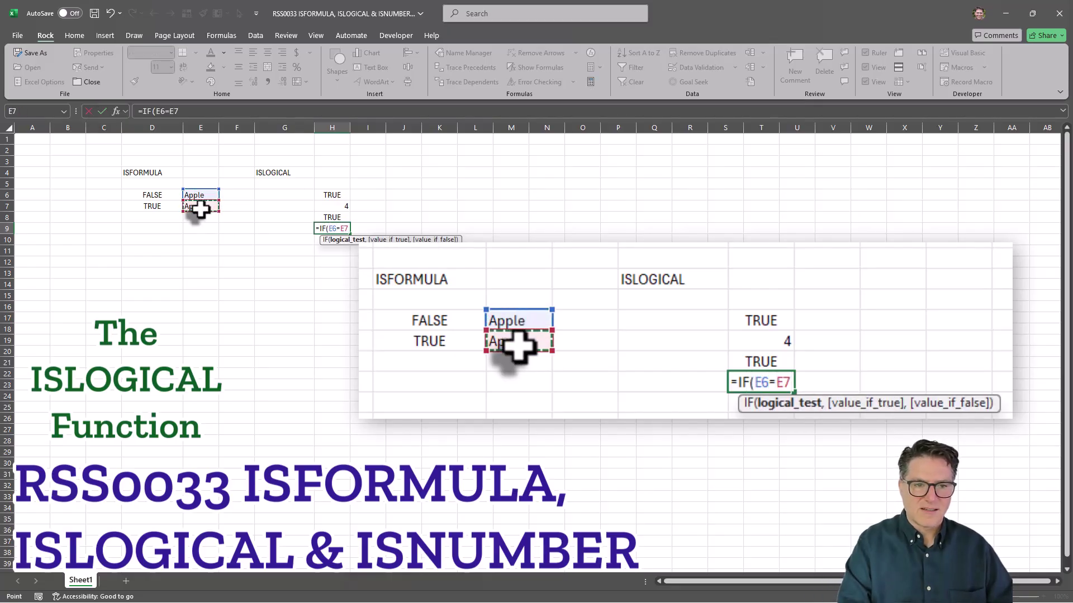
text(,)
click(202, 196)
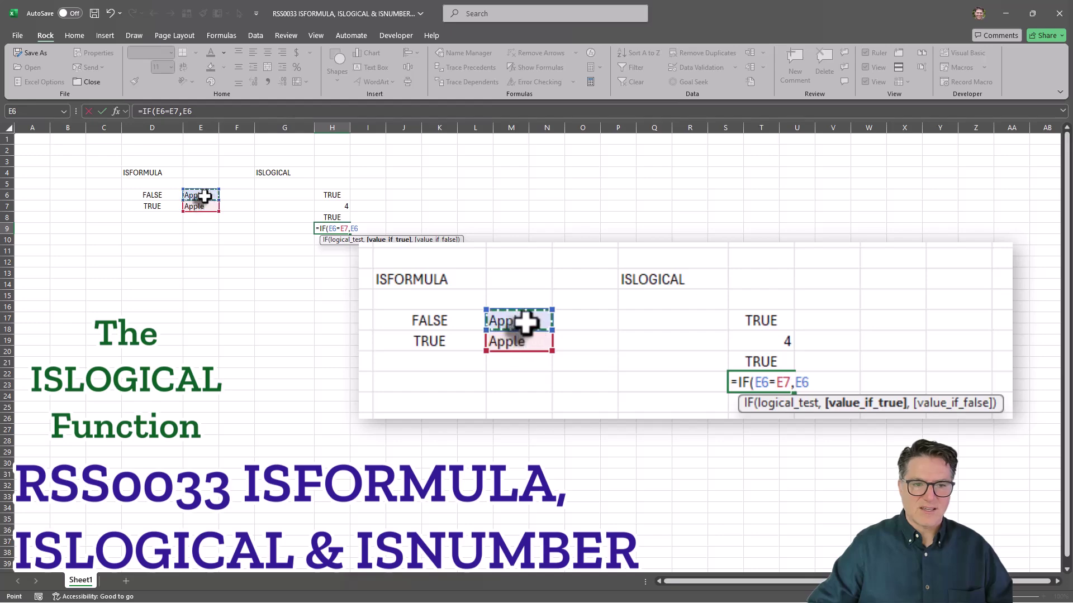
text(,)
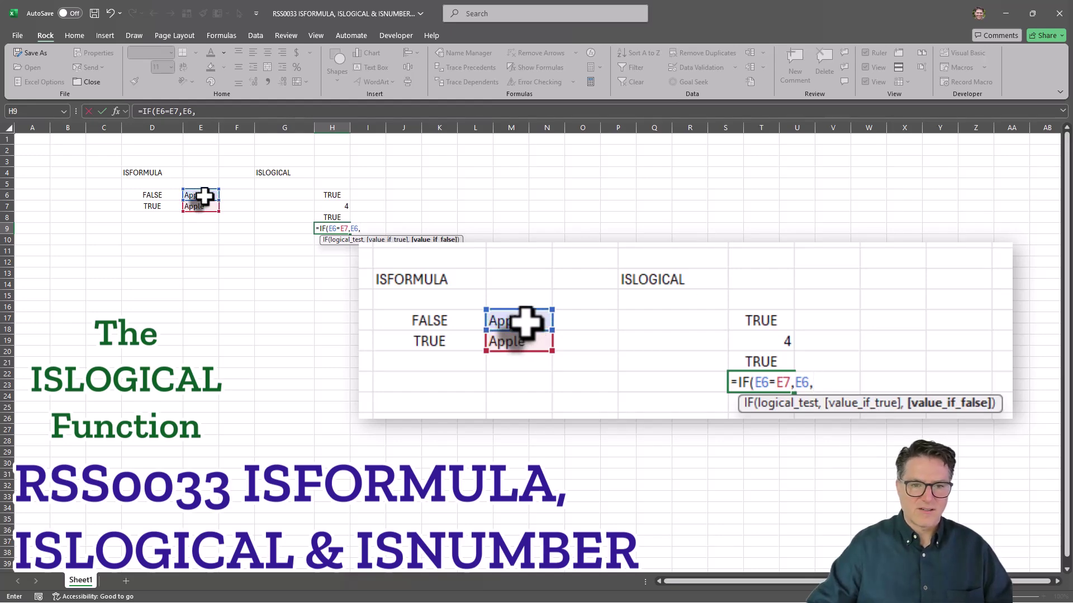
click(331, 209)
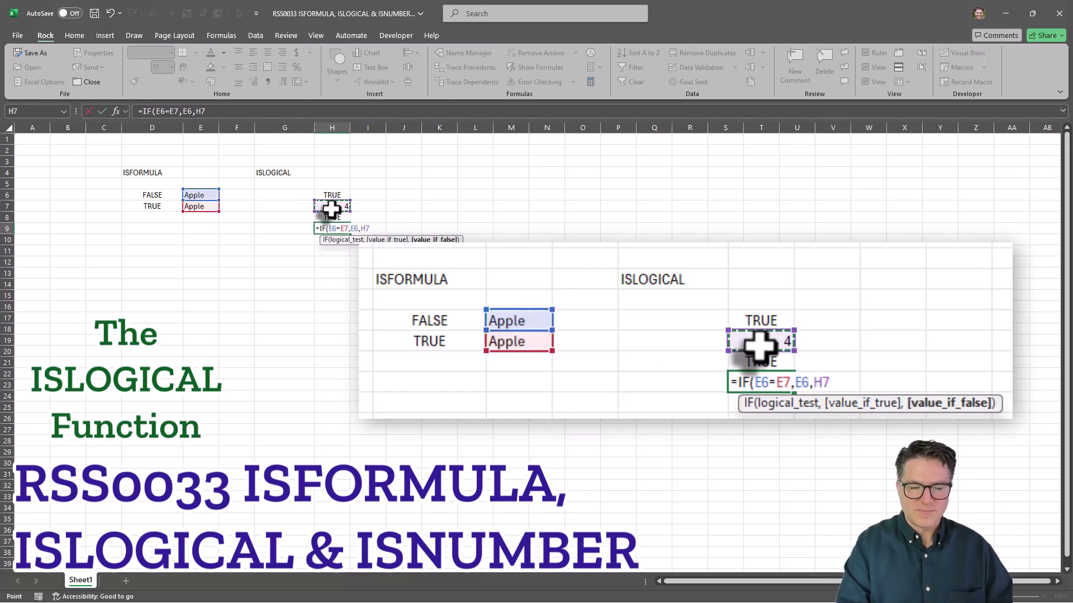
text())
key(Return)
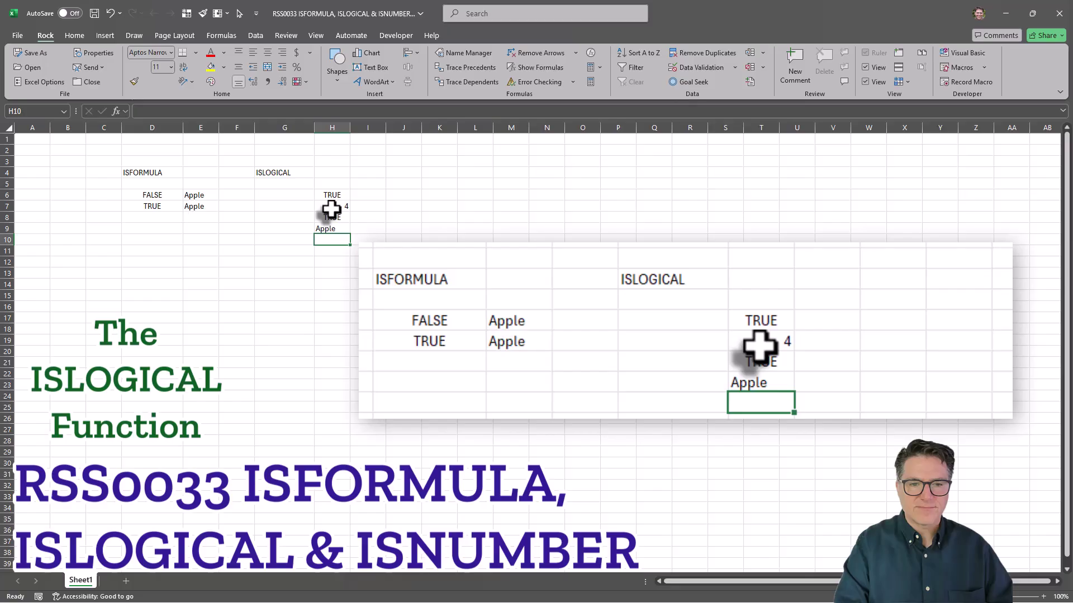
- Enter =ISLOGICAL(H6) in cell G6 to test the AND formula's value, and compare it with the formula in H6
click(285, 195)
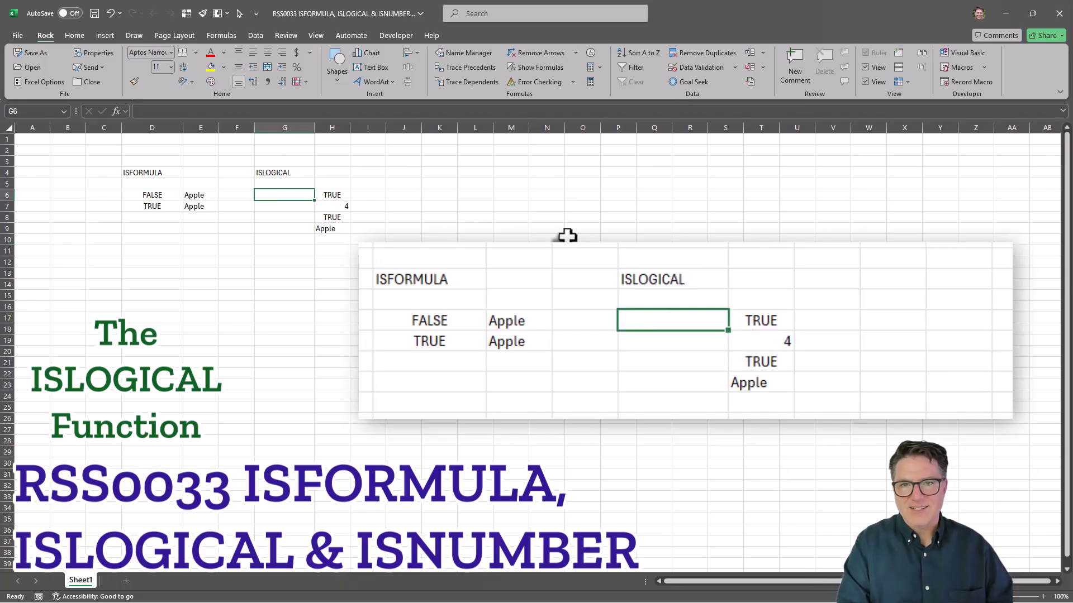
text(=)
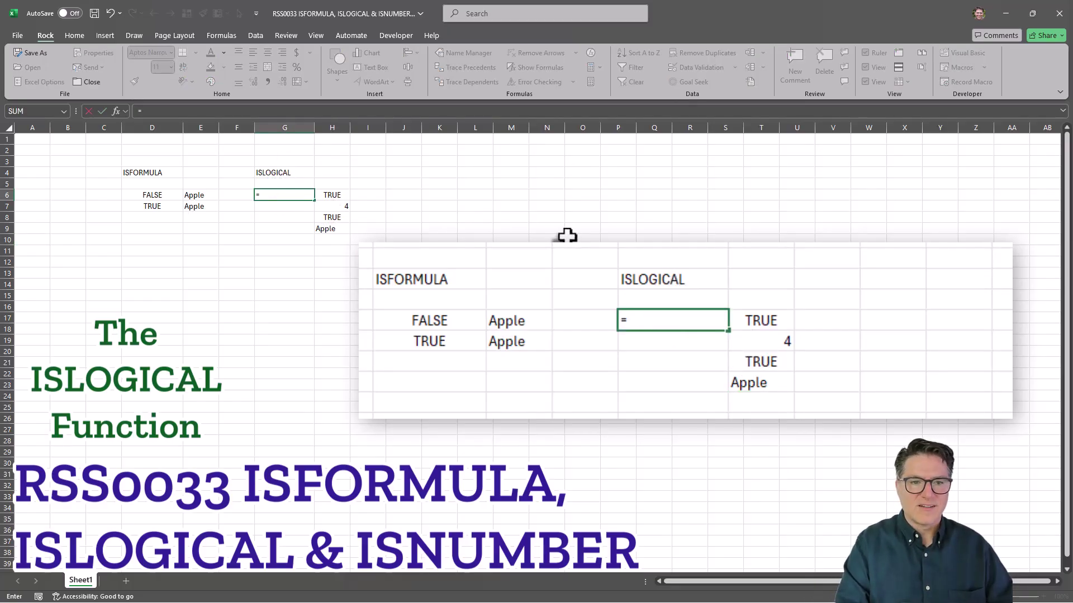
text(isl)
key(Tab)
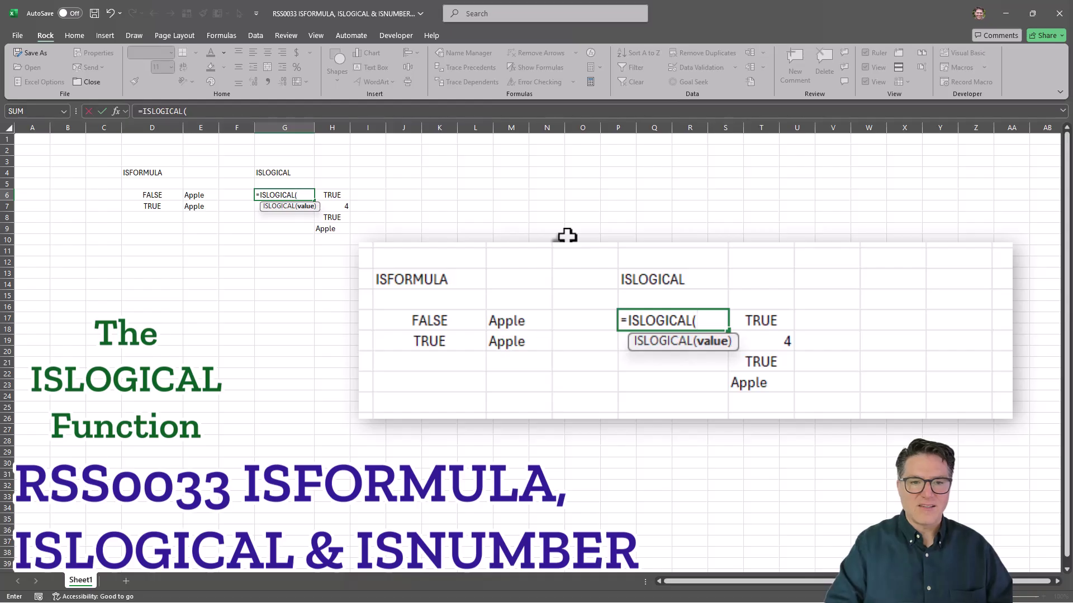
click(335, 197)
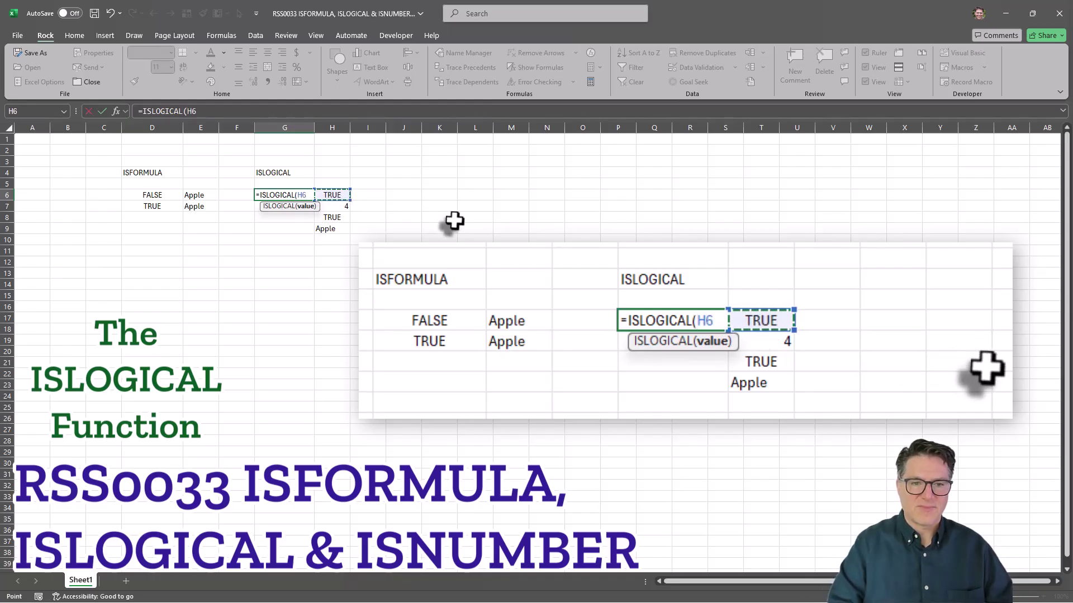
text())
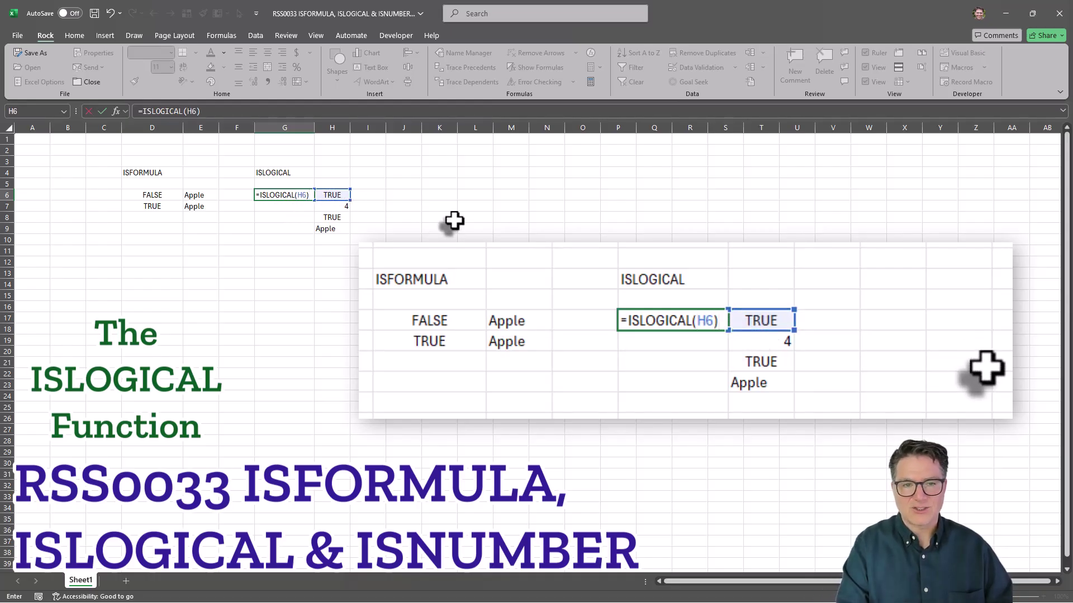
key(Return)
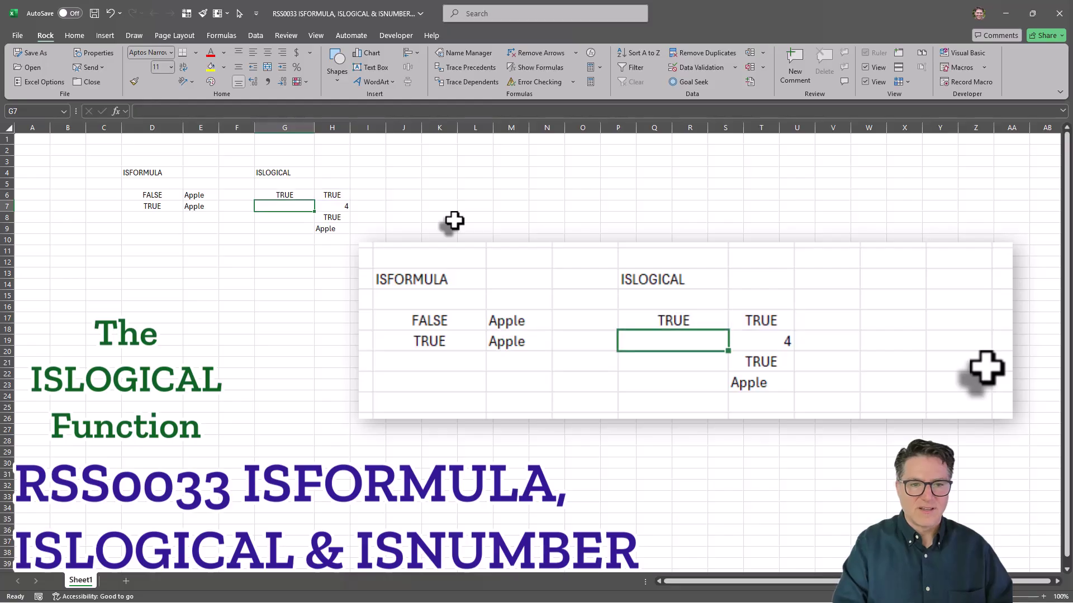
key(Up)
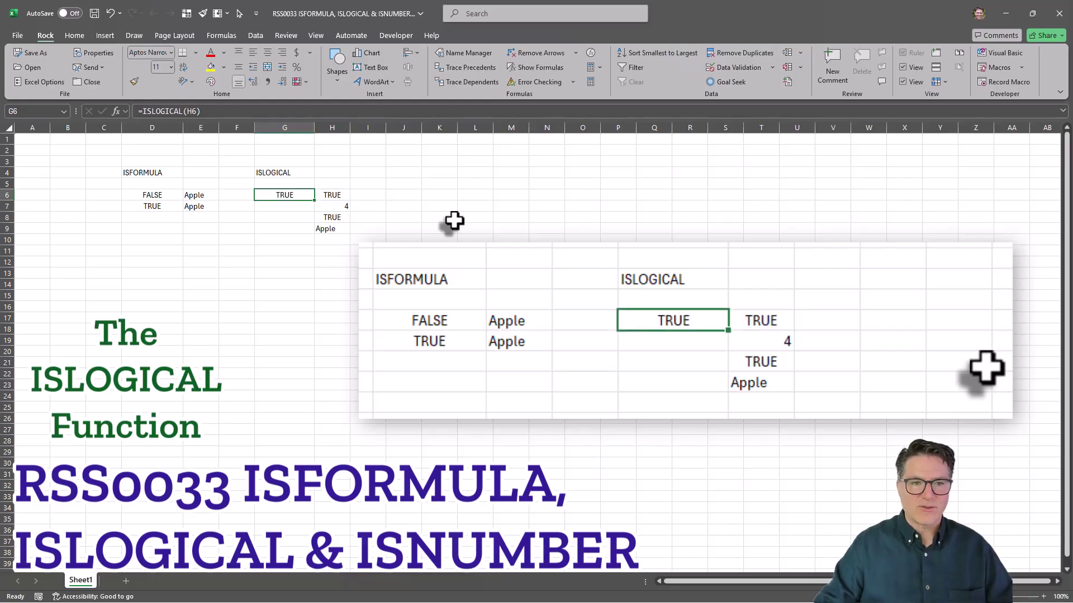
click(330, 196)
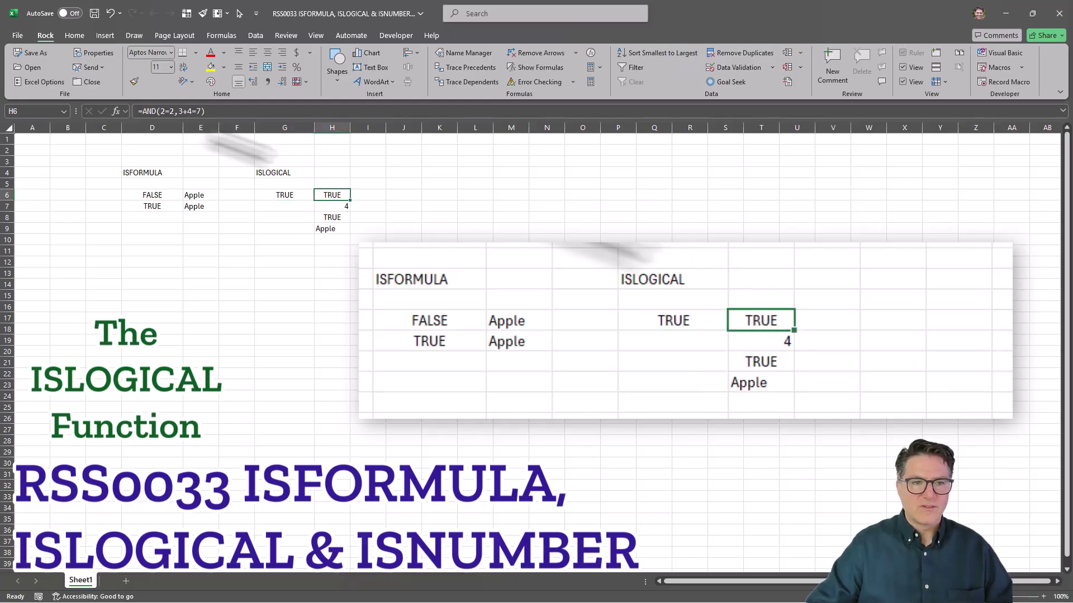
click(281, 199)
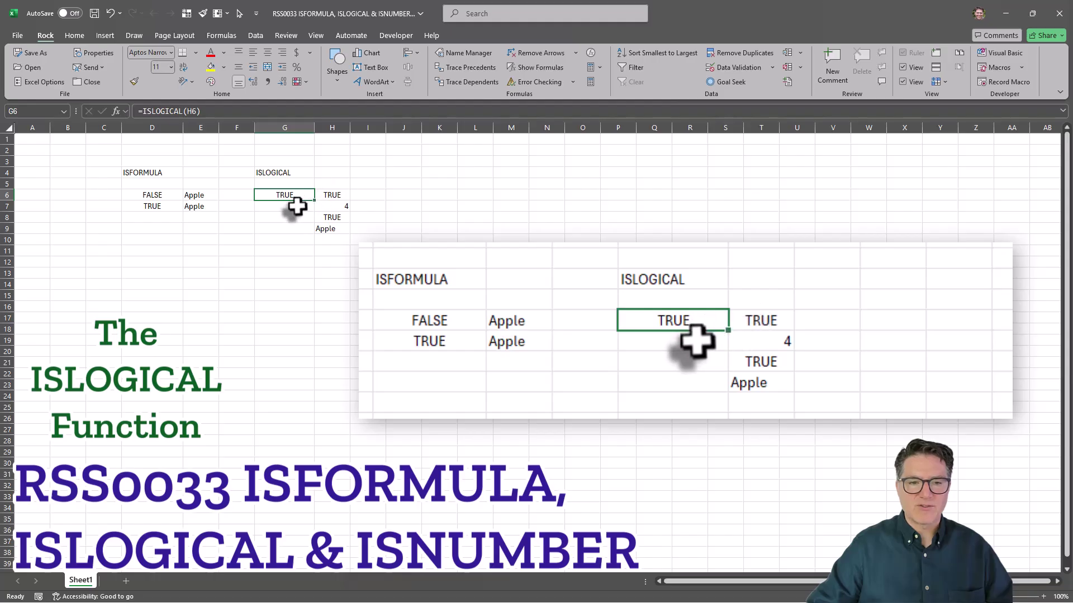
- Enter =ISLOGICAL(H7) in cell G7 to test the AVERAGE formula's value, and check the formula in H7
click(295, 205)
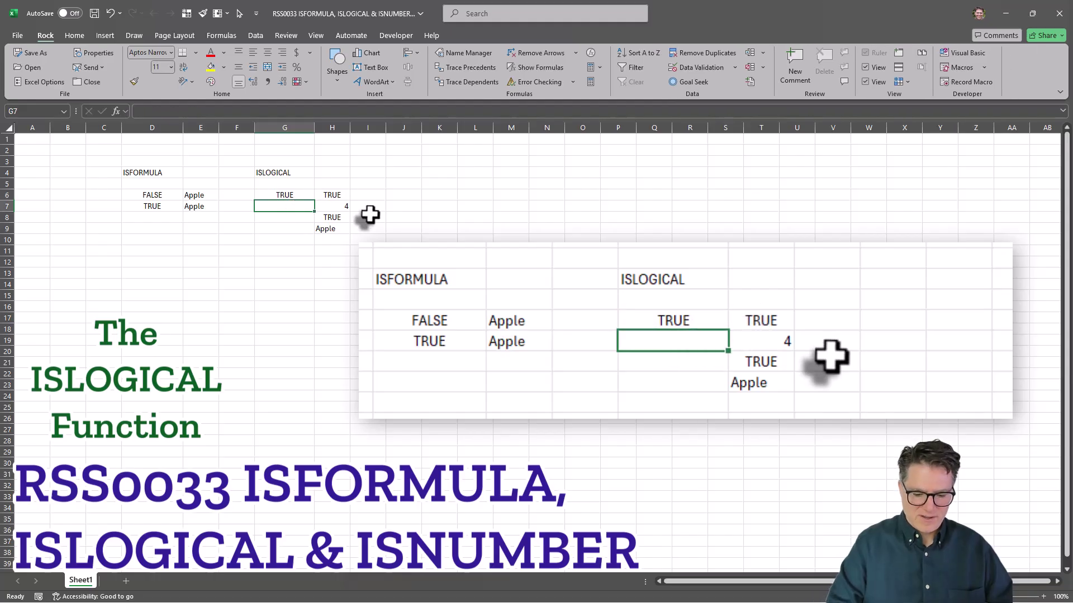
text(=isl)
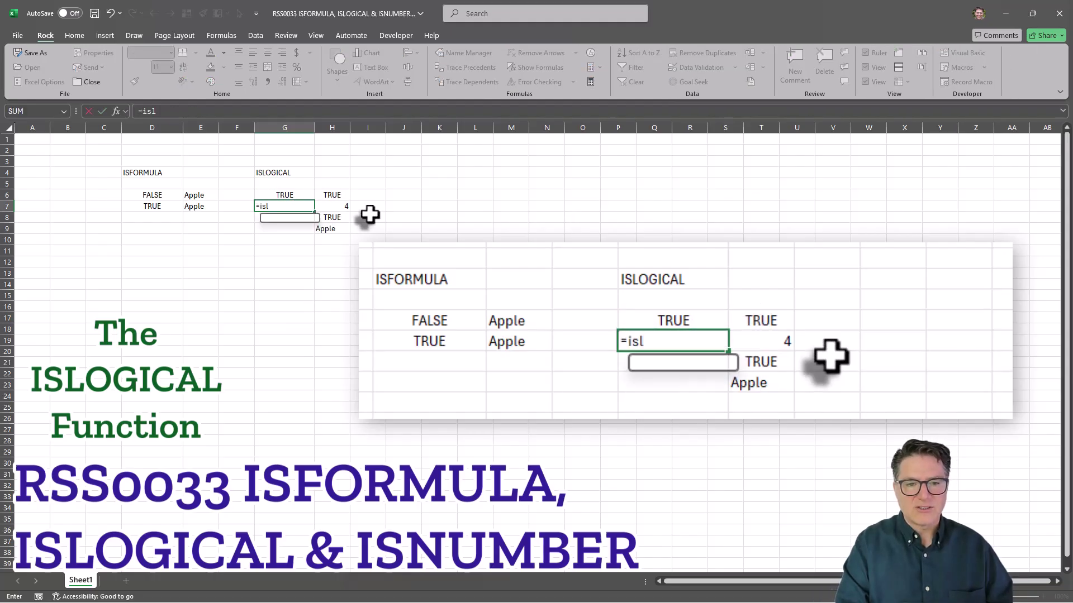
key(Tab)
click(337, 205)
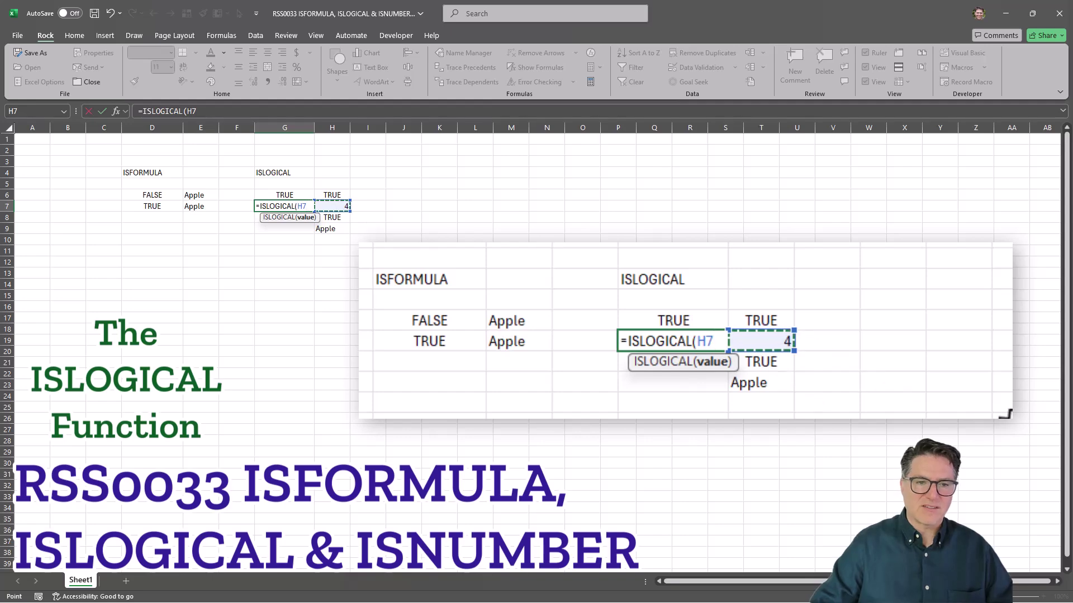
text())
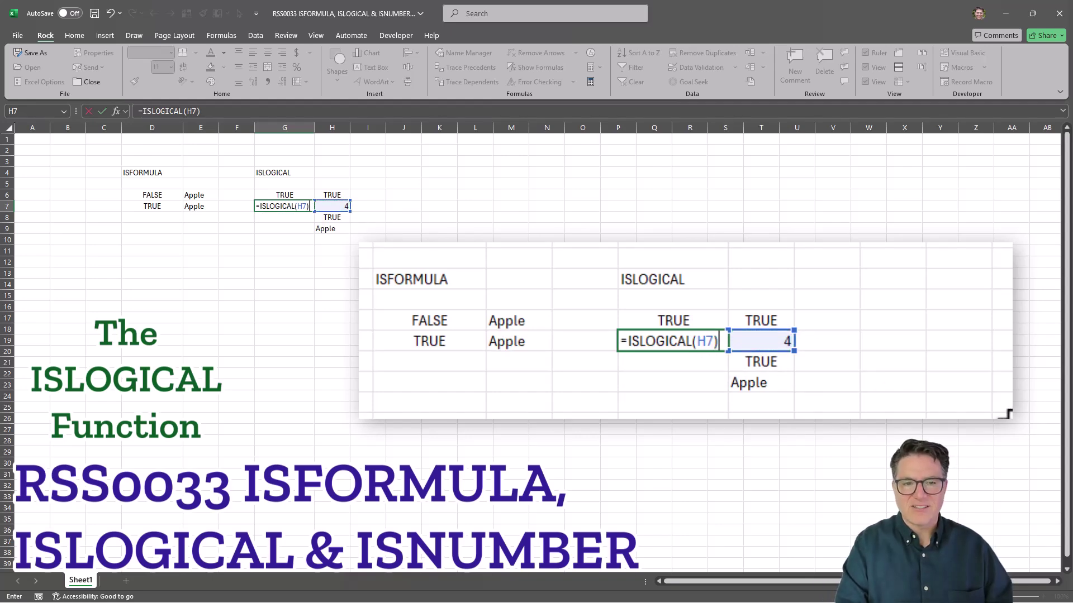
key(Return)
key(Up)
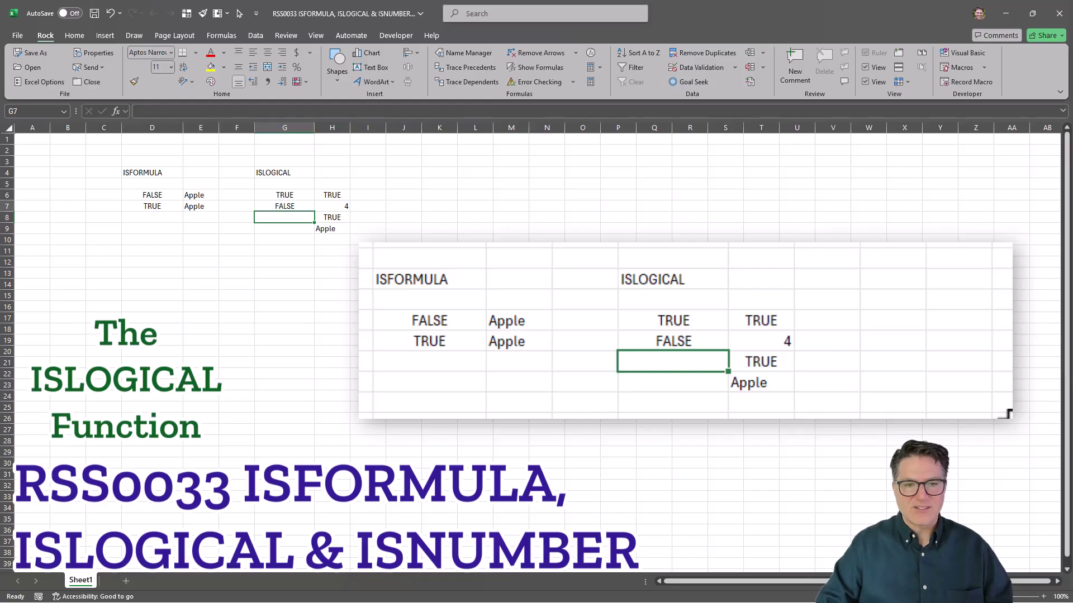
key(Right)
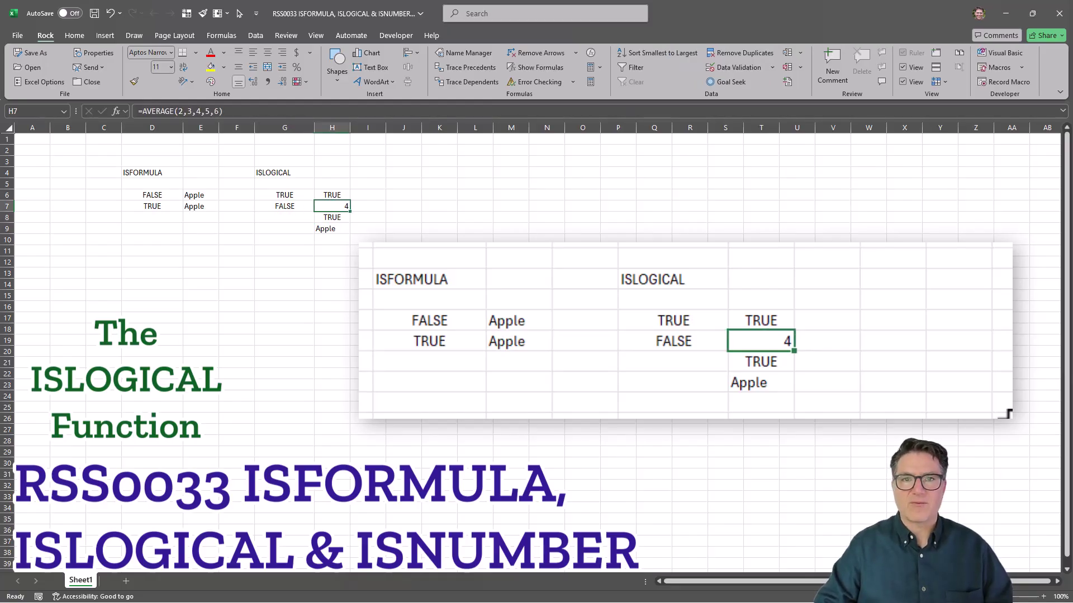
- Review the ISFORMULA formula in H8 and enter =ISLOGICAL(H8) in cell G8 to test its value
key(Down)
key(Left)
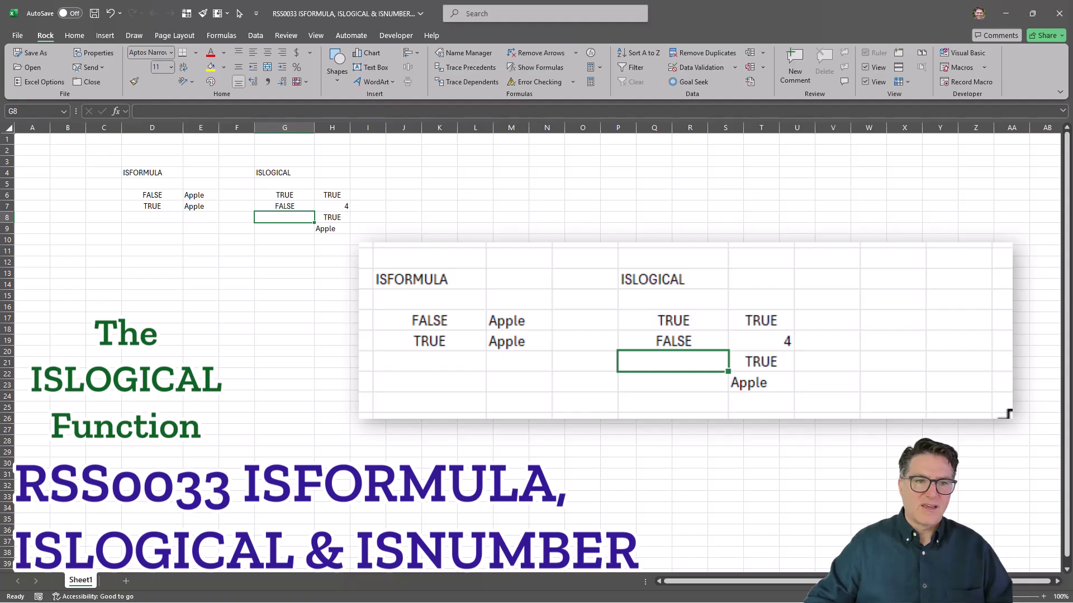
key(Right)
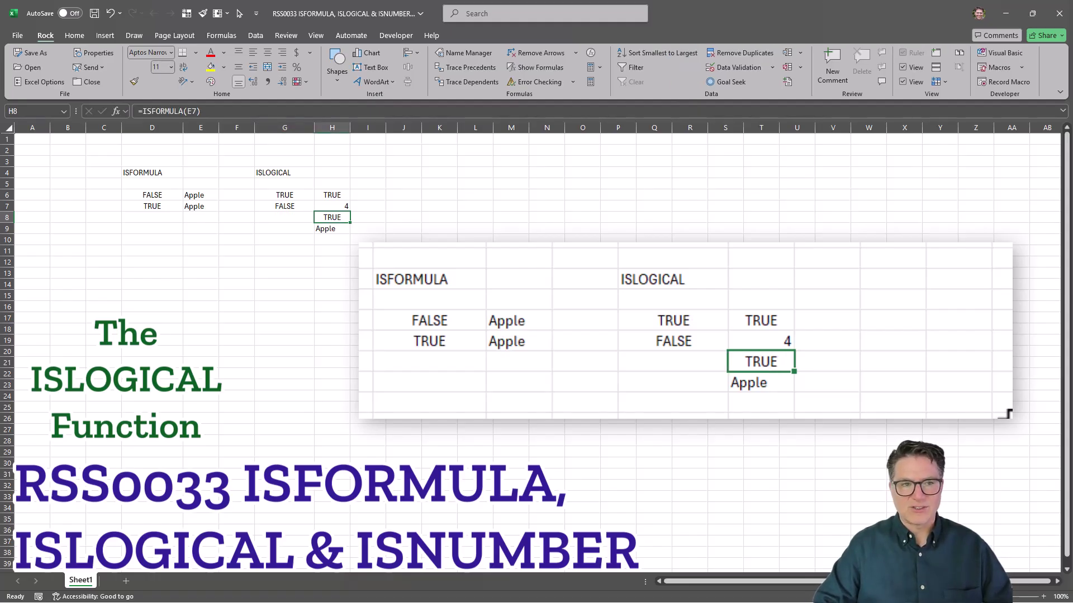
key(Left)
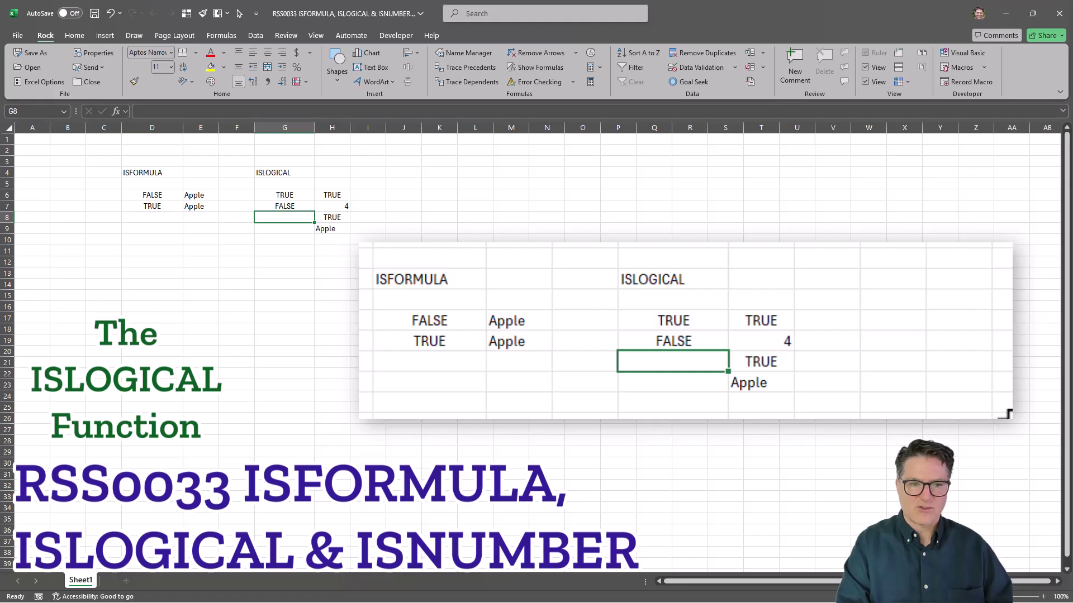
text(=isl)
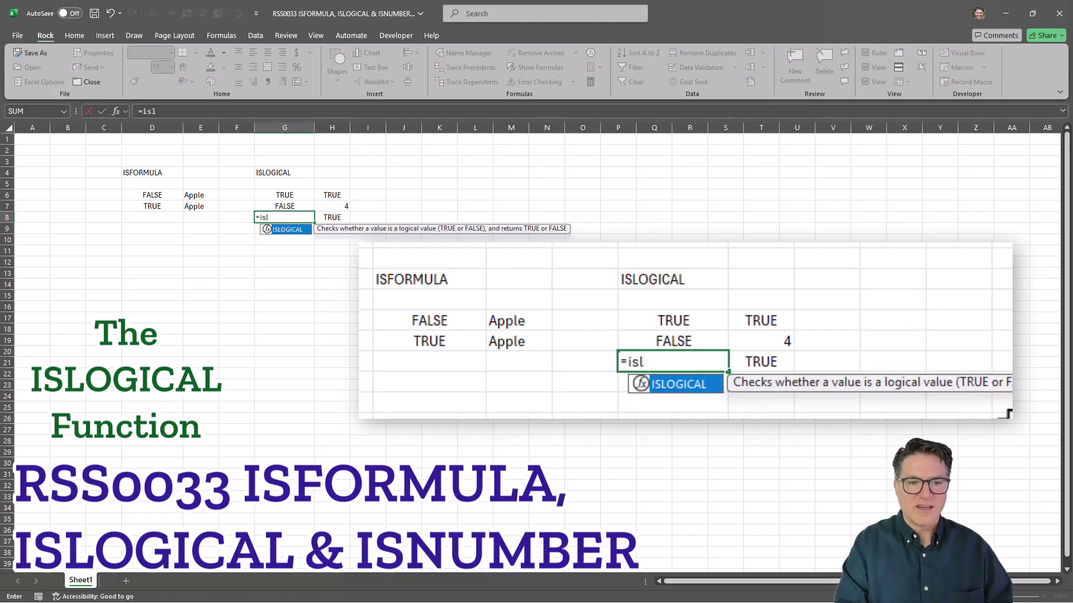
key(Tab)
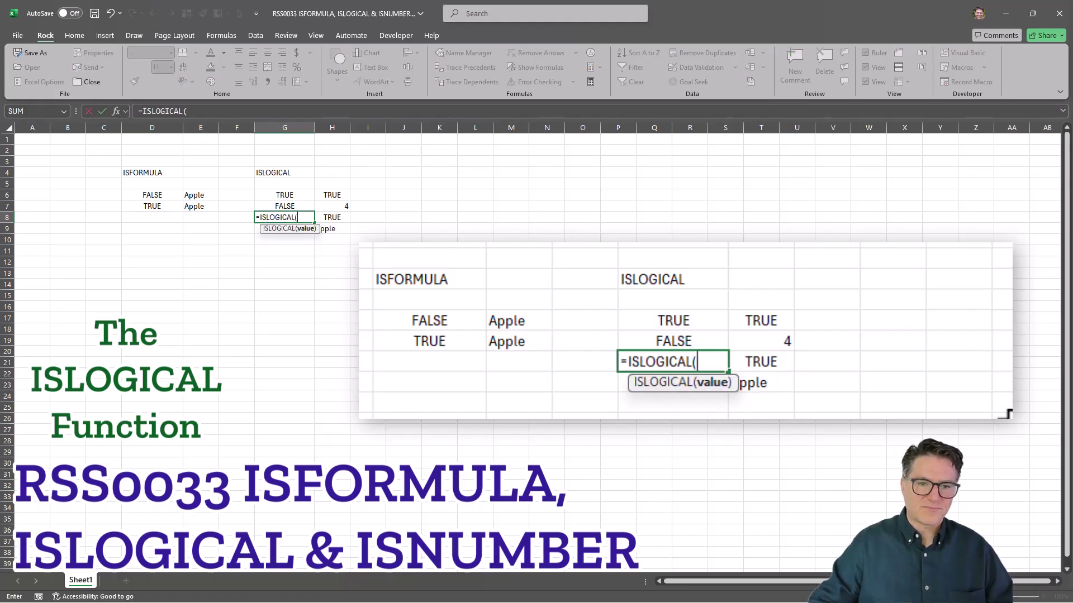
click(339, 217)
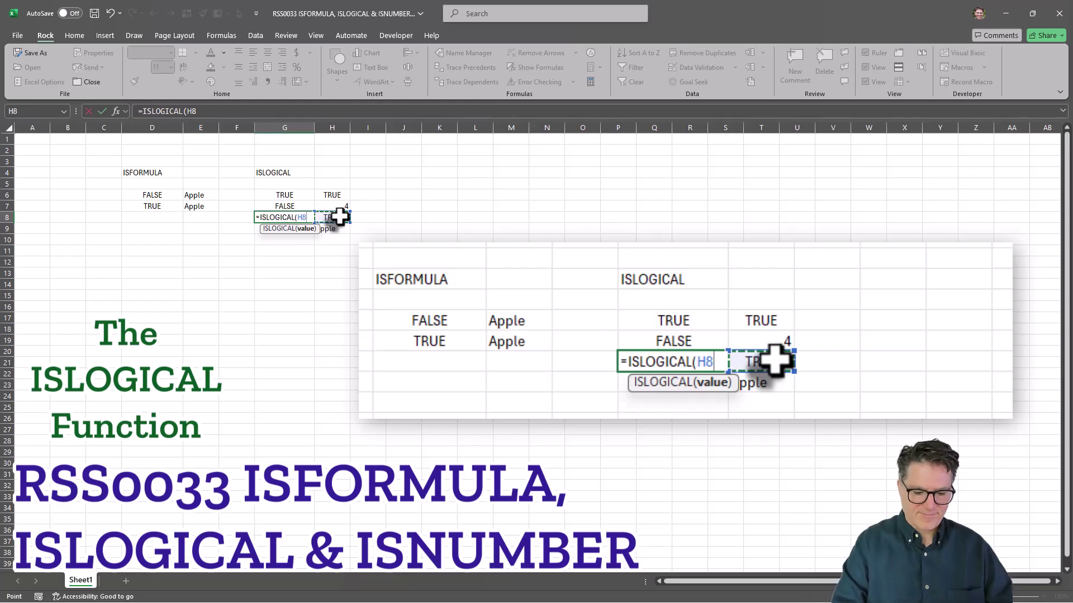
text())
key(Return)
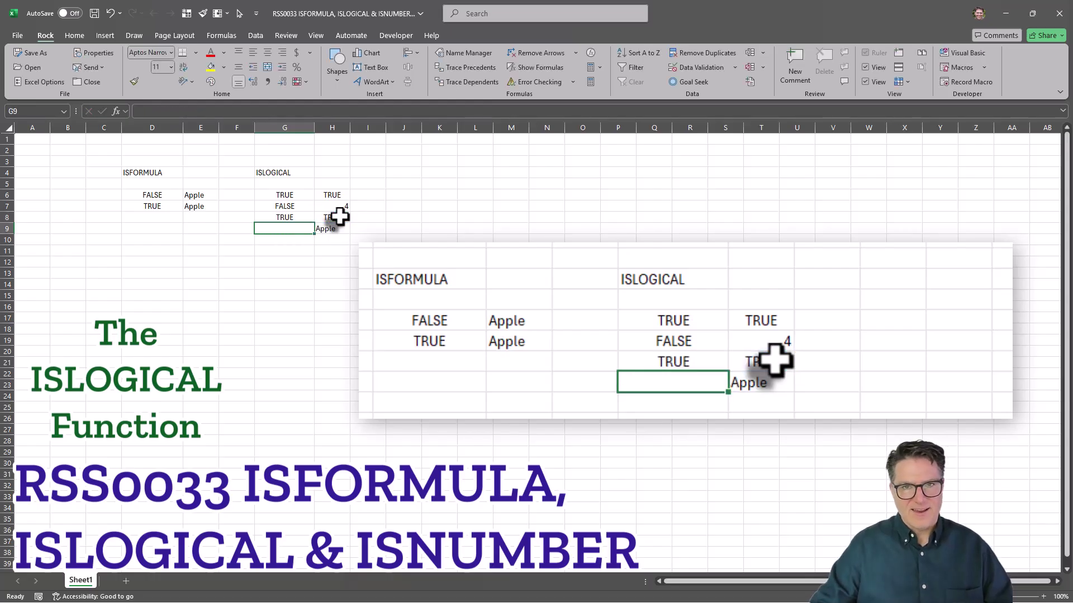
- Enter =ISLOGICAL(H9) in cell G9 to test the IF formula's value, and check the formula in H9
text(=)
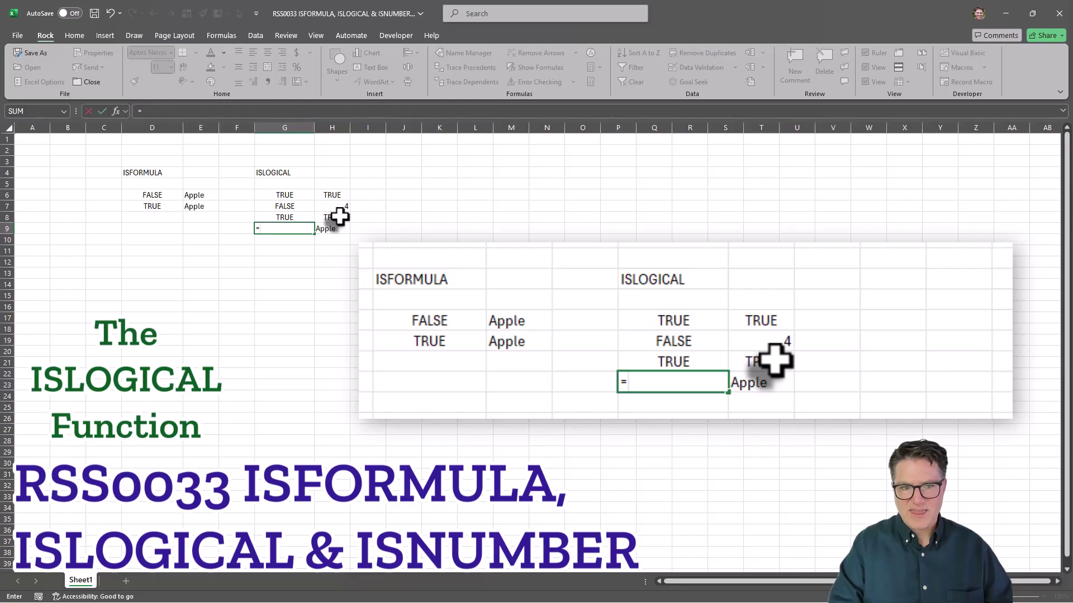
text(isl)
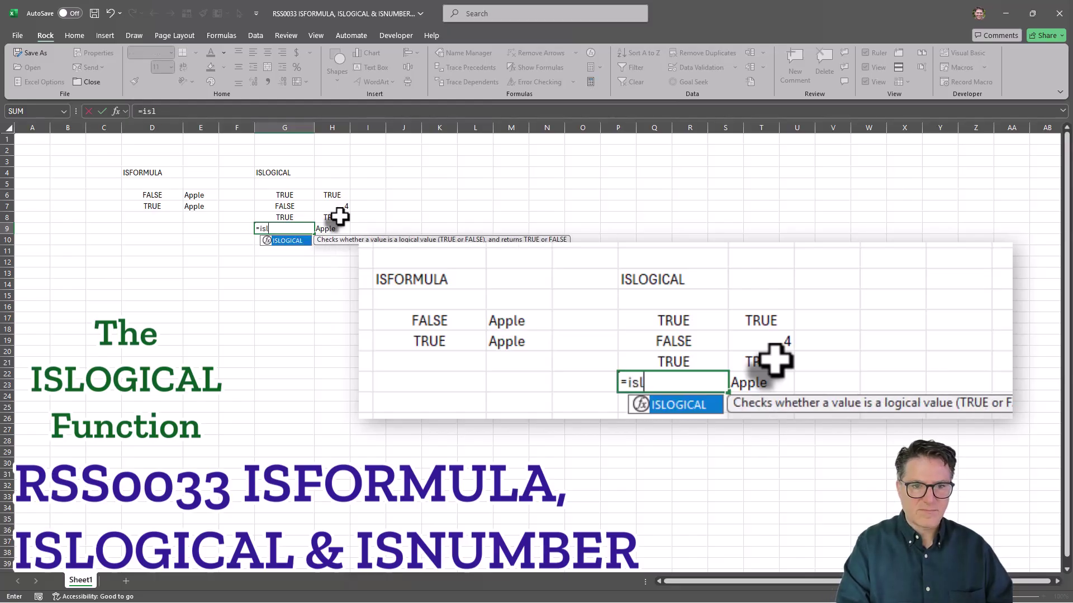
key(Tab)
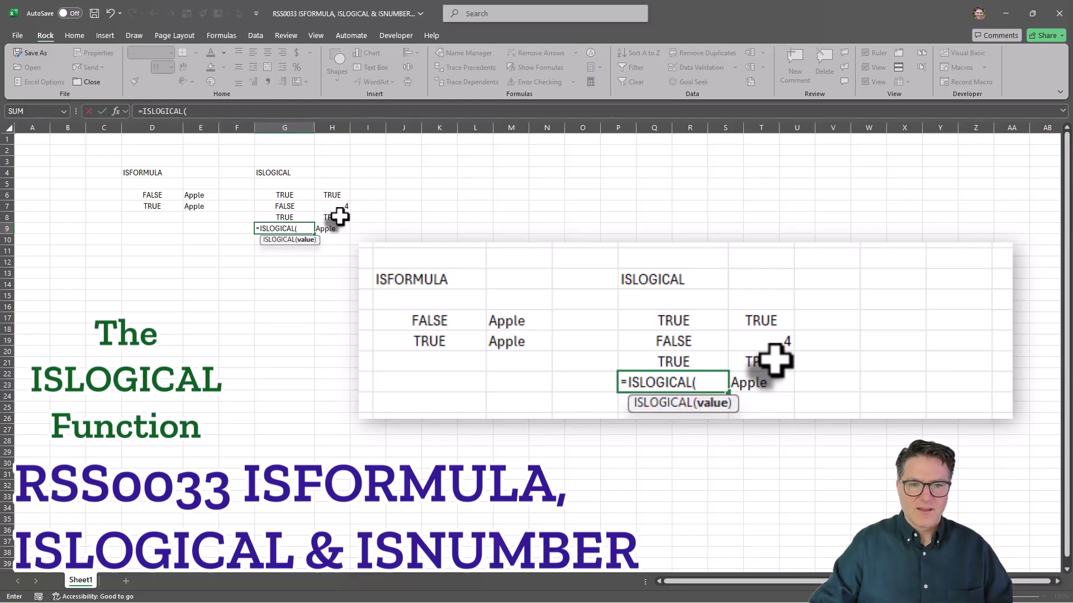
click(341, 226)
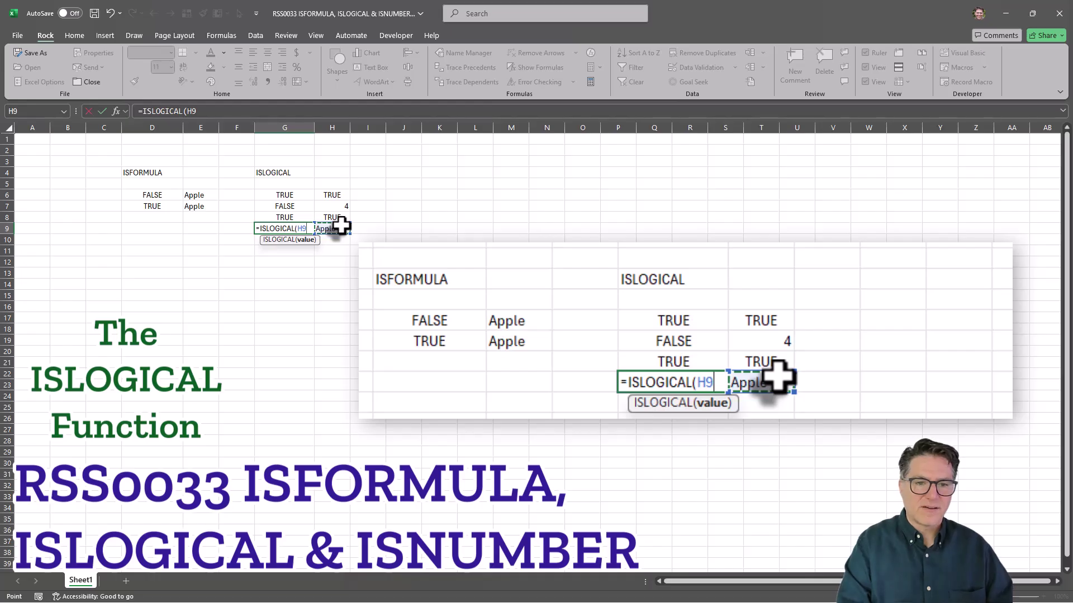
text())
key(Return)
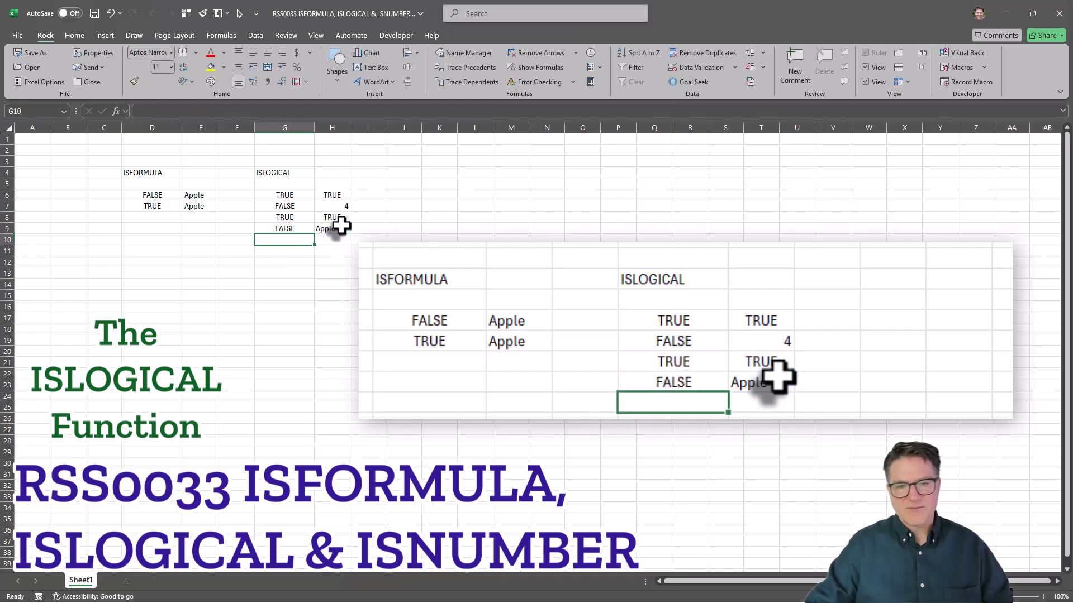
click(341, 225)
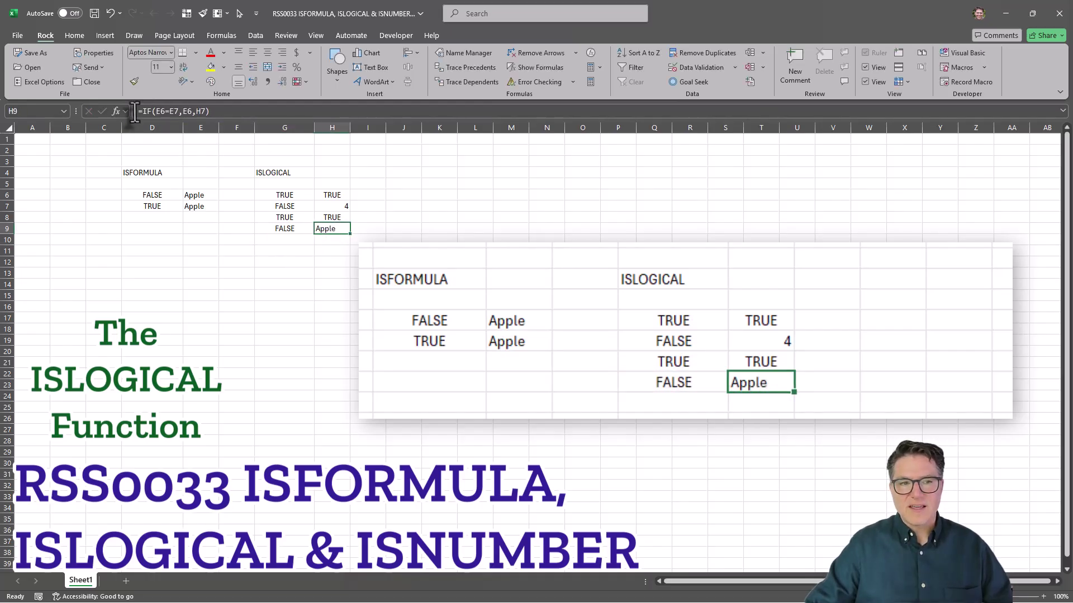
- Examine the arguments of the IF formula in cell H9 and leave it as is
click(214, 111)
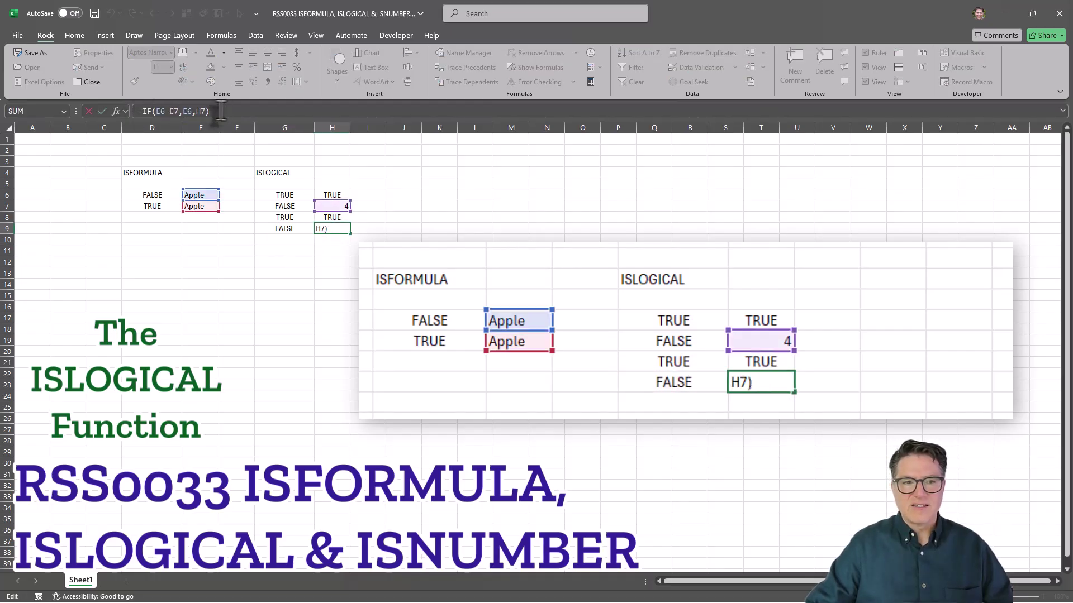
click(193, 111)
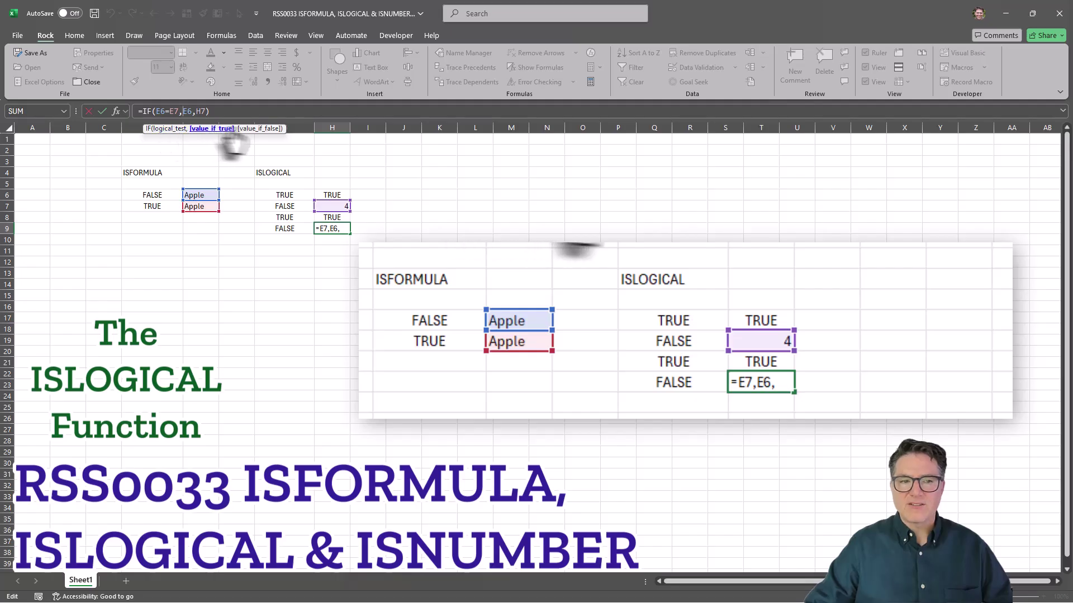
click(222, 111)
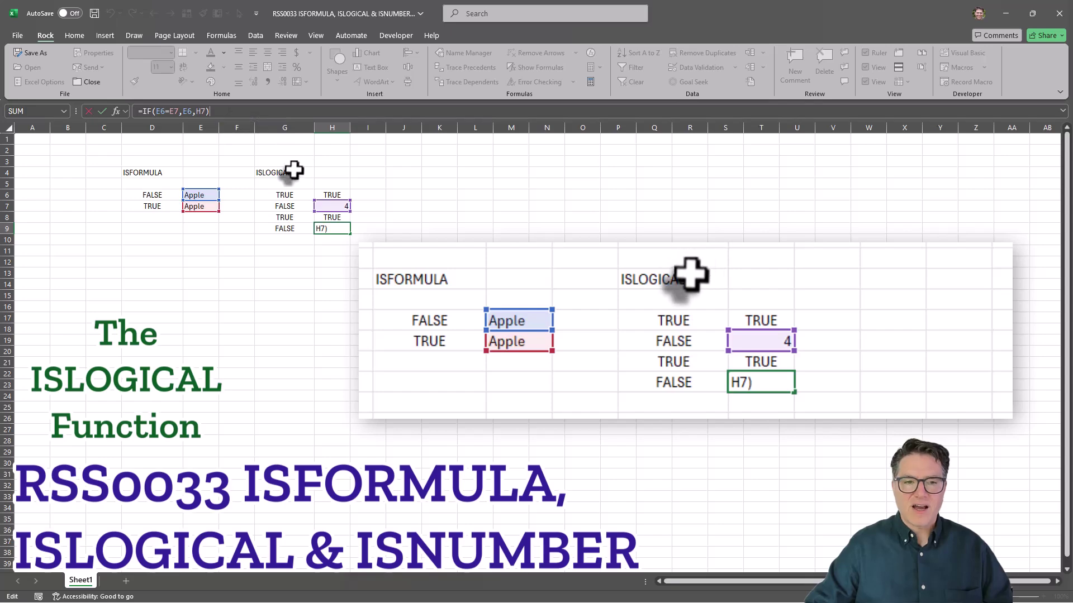
key(Tab)
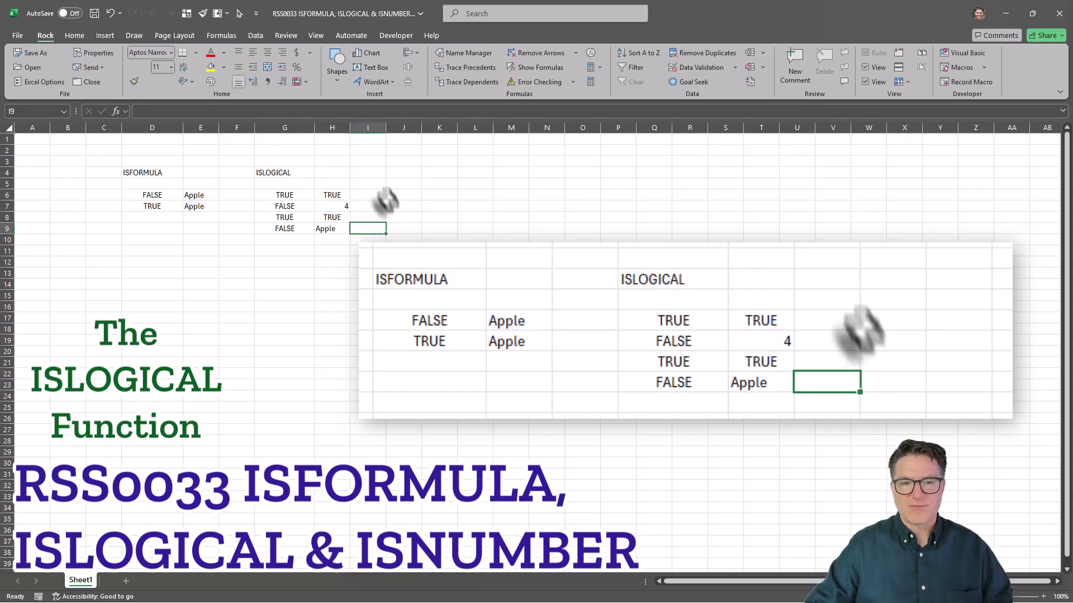
- Enter the heading ISNUMBER in cell J4 and widen column J to fit it
click(404, 173)
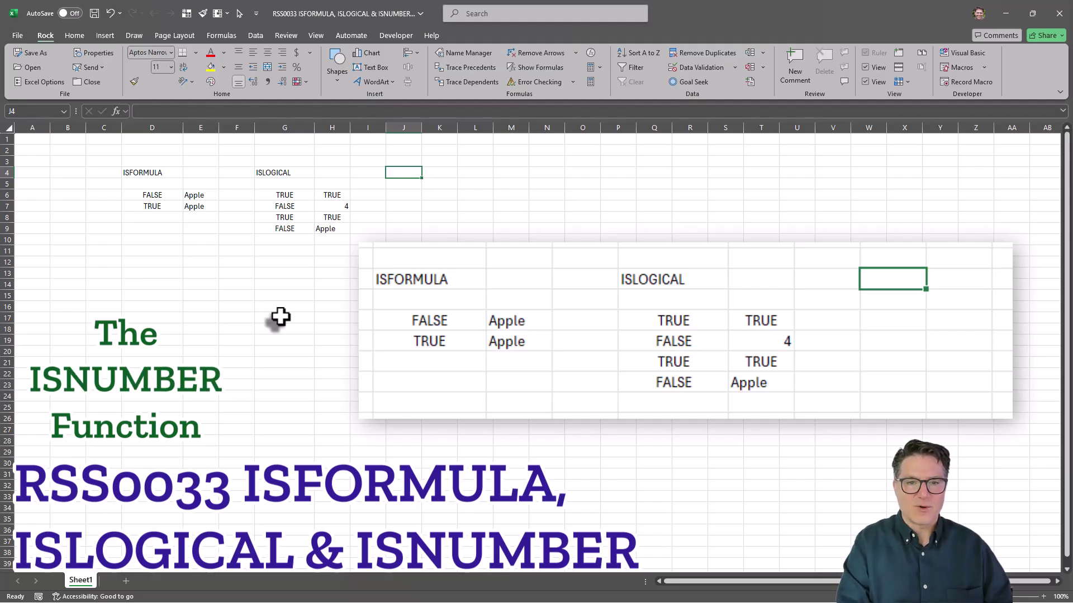
text(ISNUMBER)
key(Return)
drag(422, 127, 446, 129)
- Enter =ISNUMBER(H6) in cell J6 to test the AND formula's value
click(416, 195)
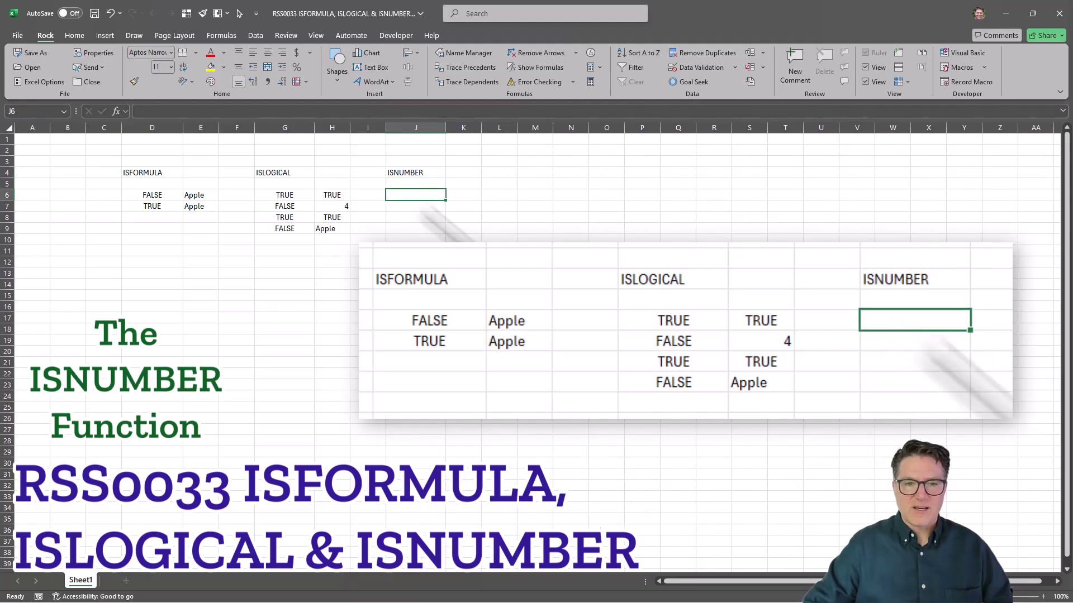
text(=)
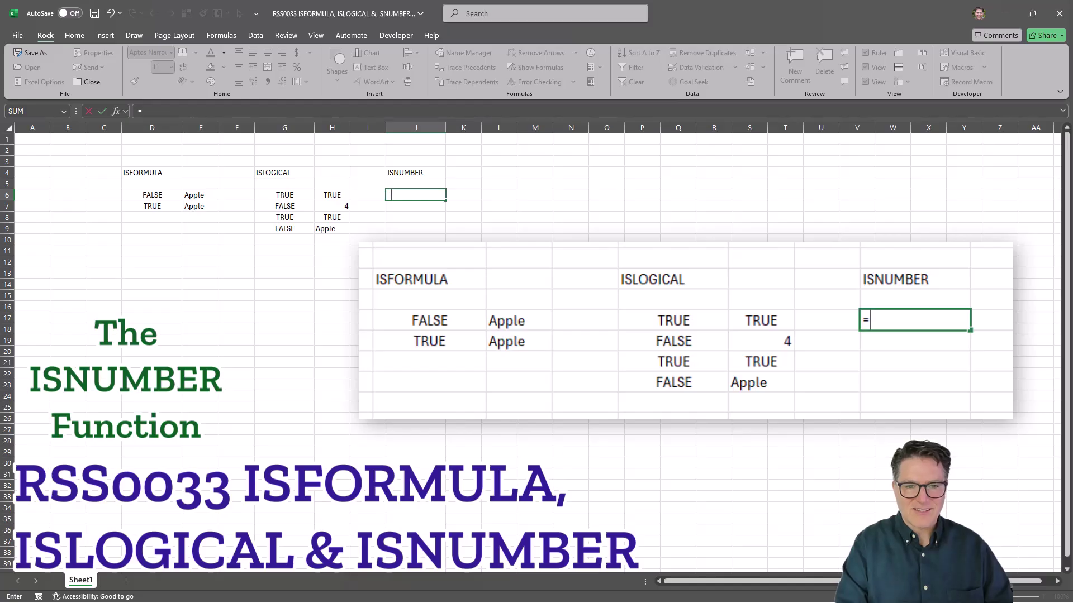
text(isn)
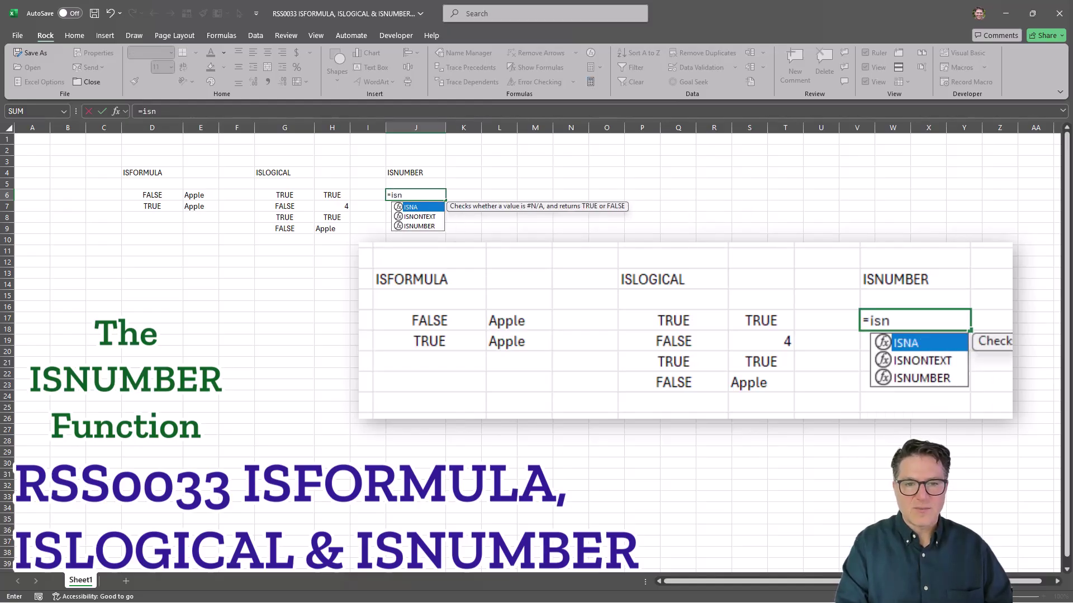
text(u)
key(Tab)
key(Left)
key(Left)
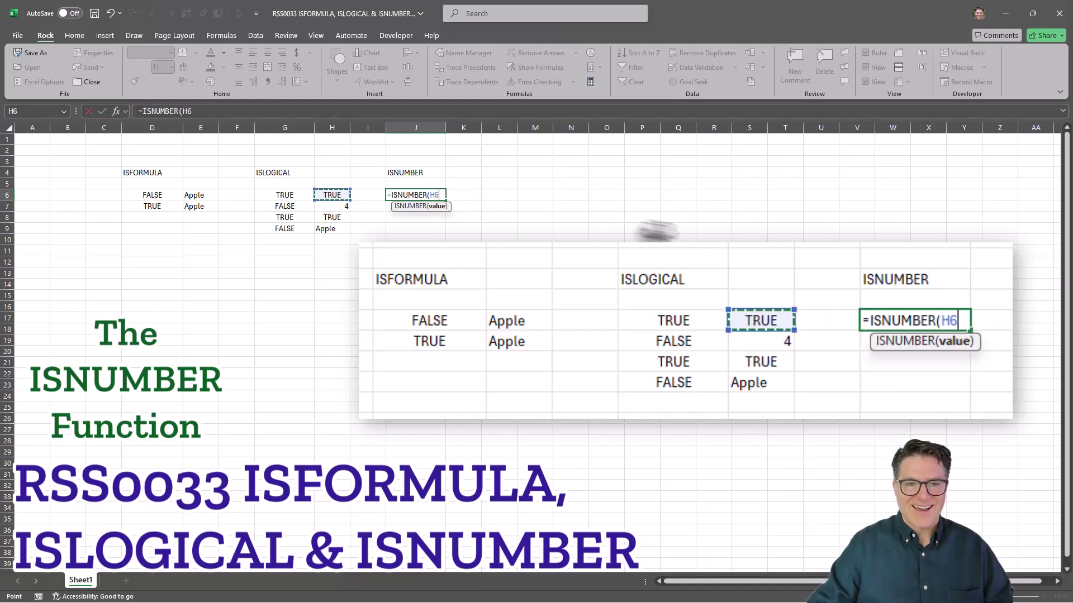
text())
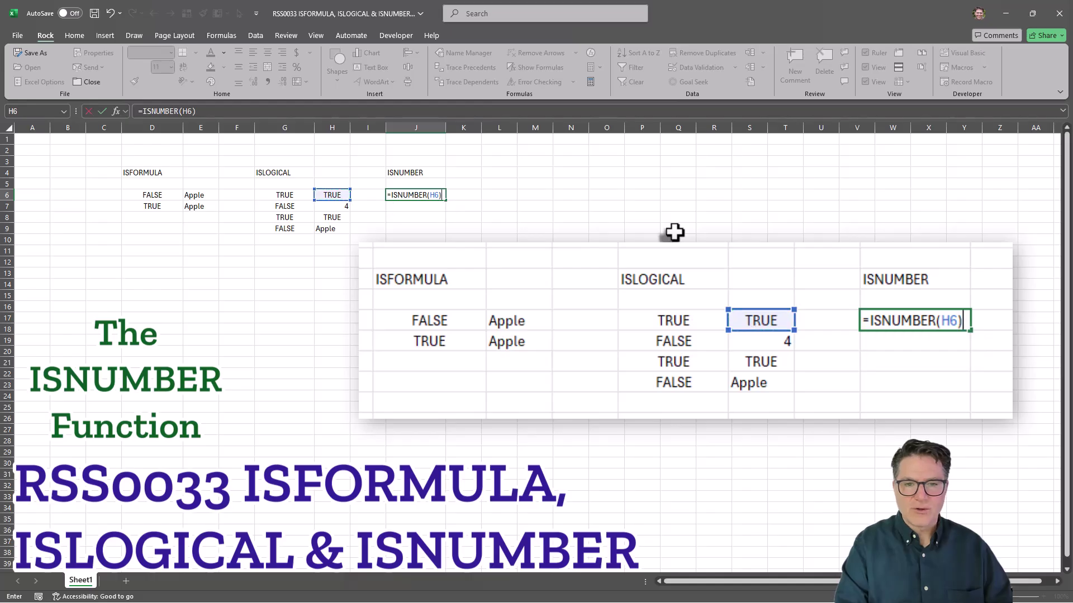
key(Return)
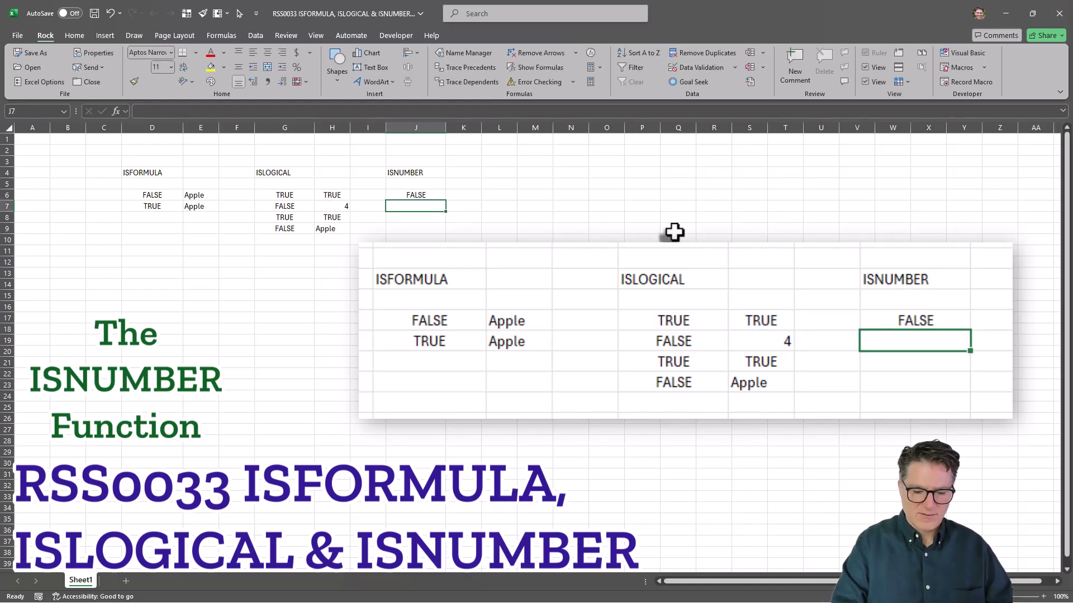
- Enter =ISNUMBER(H7) in cell J7 to test the AVERAGE formula's value
text(=isn)
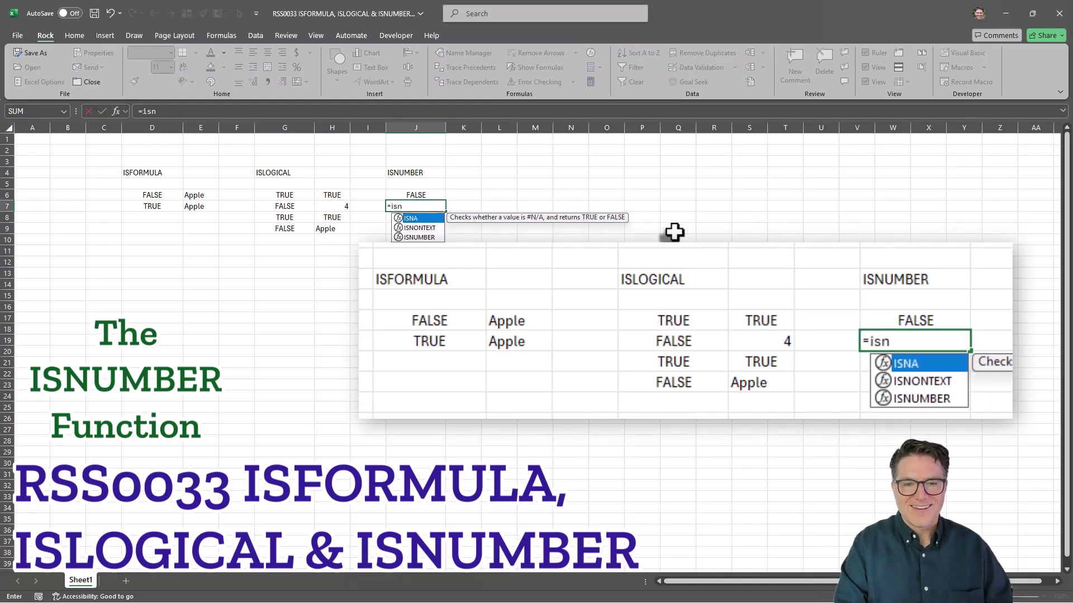
text(u)
key(Tab)
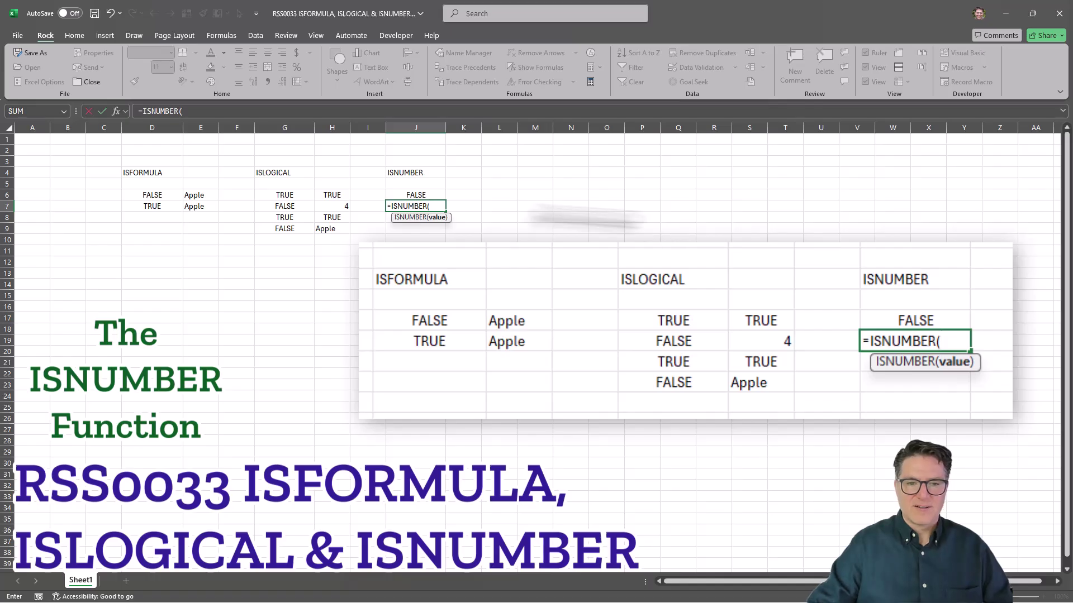
click(337, 205)
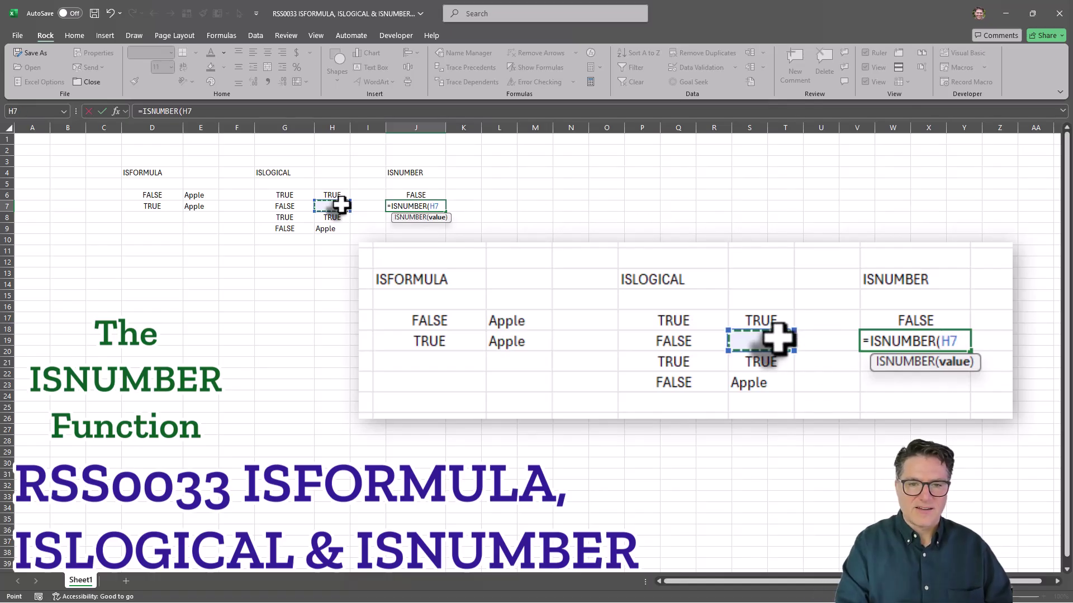
text())
key(Return)
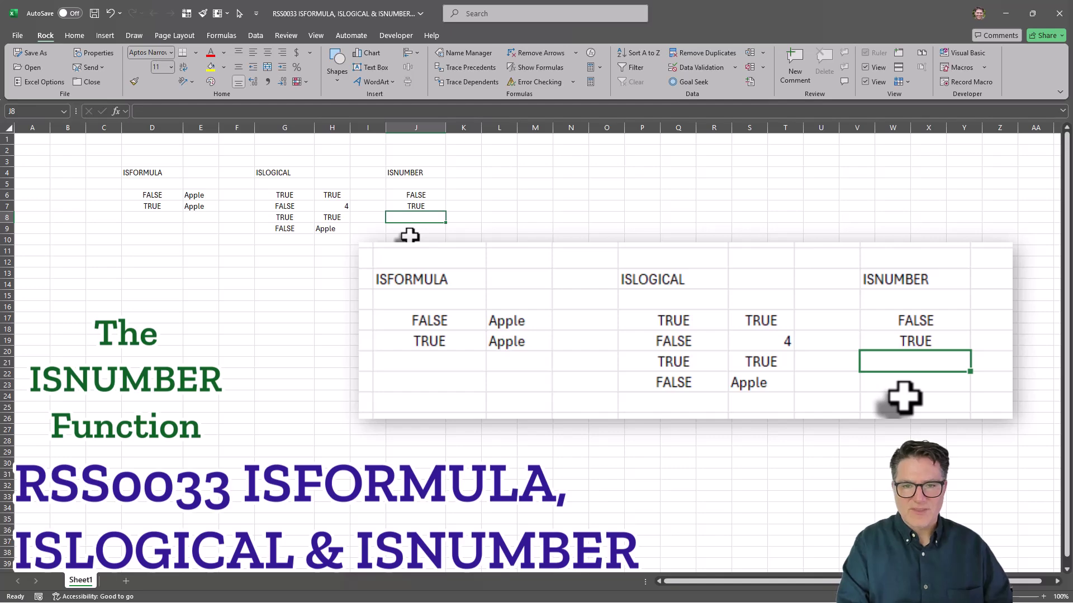
- Skip row 8 and enter =ISNUMBER(H9) in cell J9 to test the IF formula's value
key(Down)
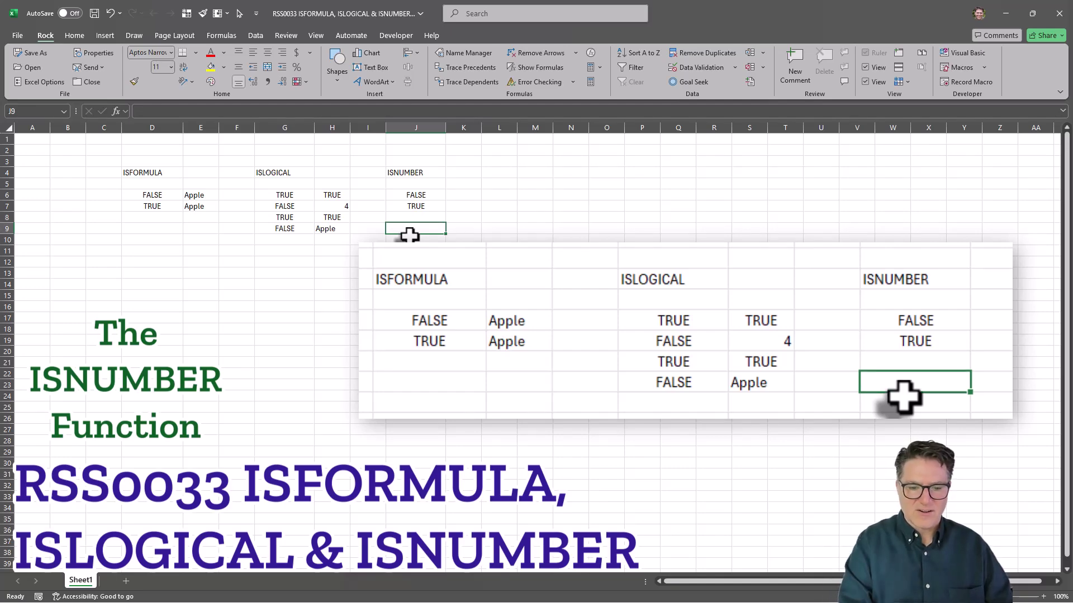
text(=isn)
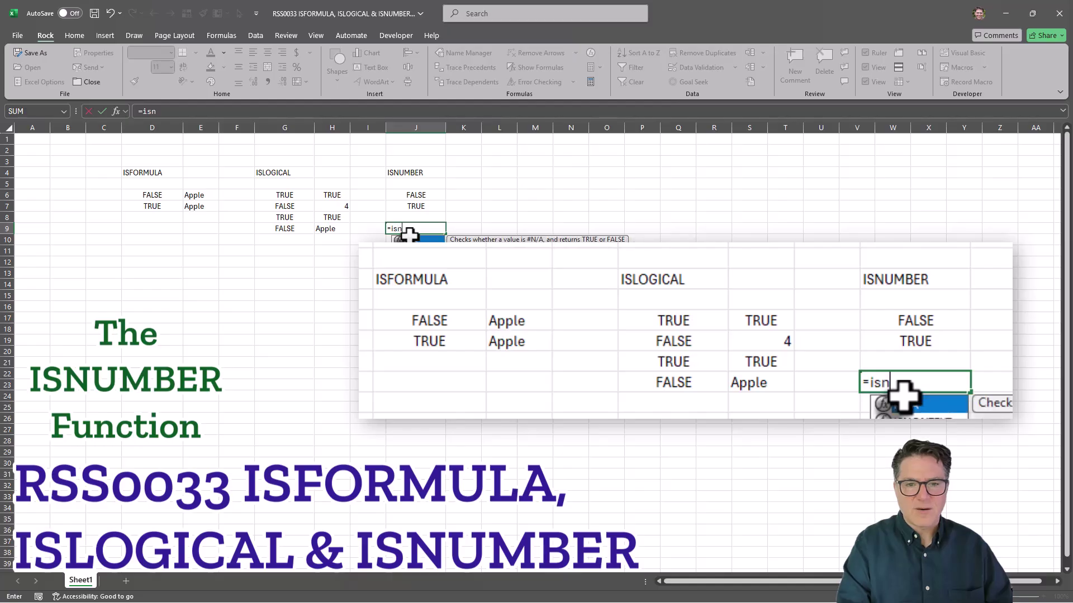
key(Down)
key(Down)
key(Tab)
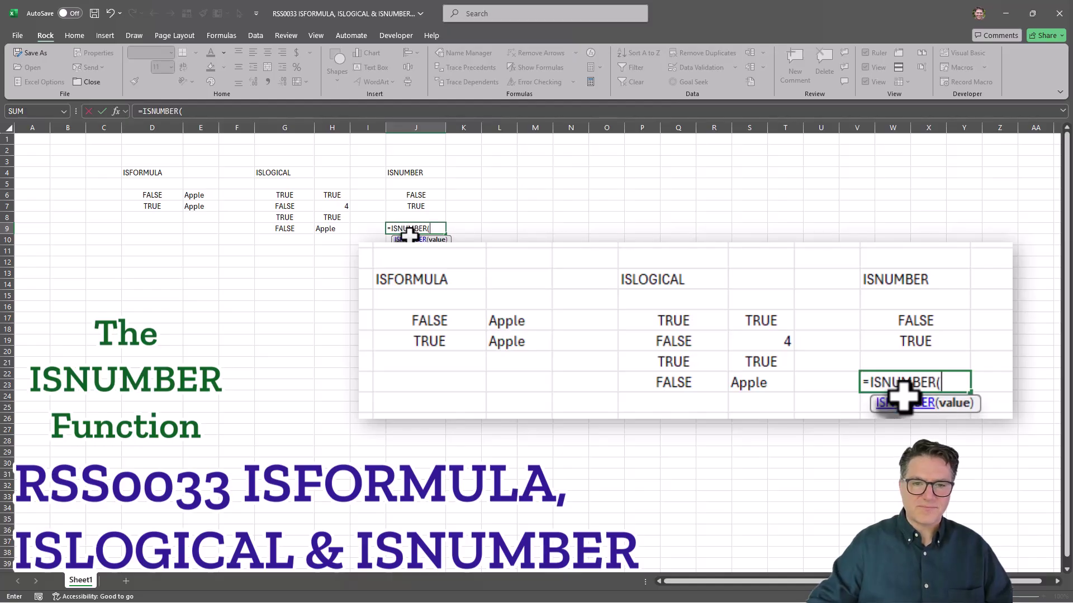
click(339, 229)
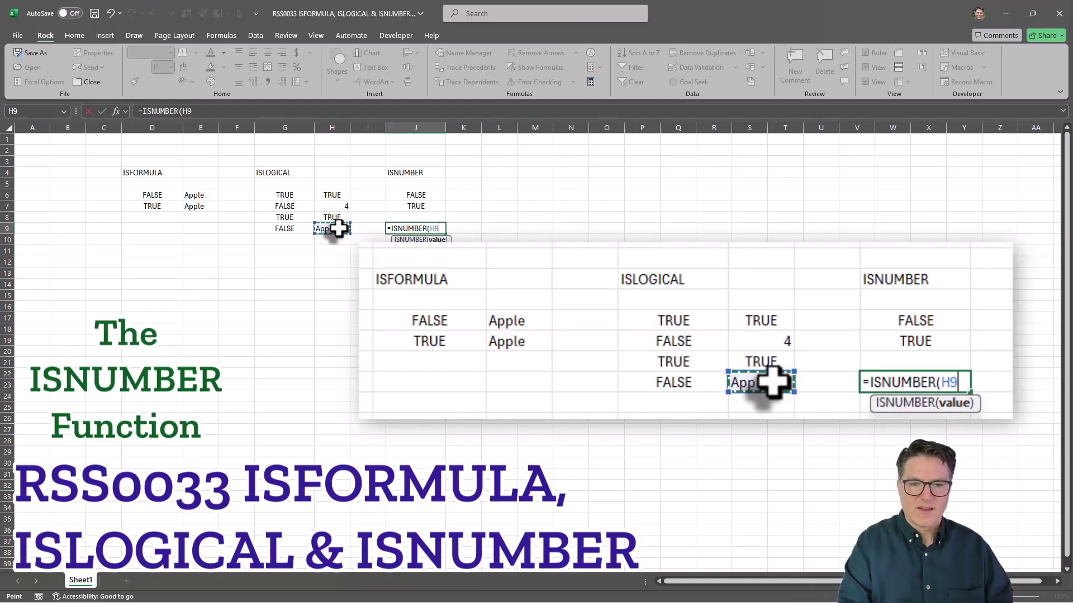
text())
key(Return)
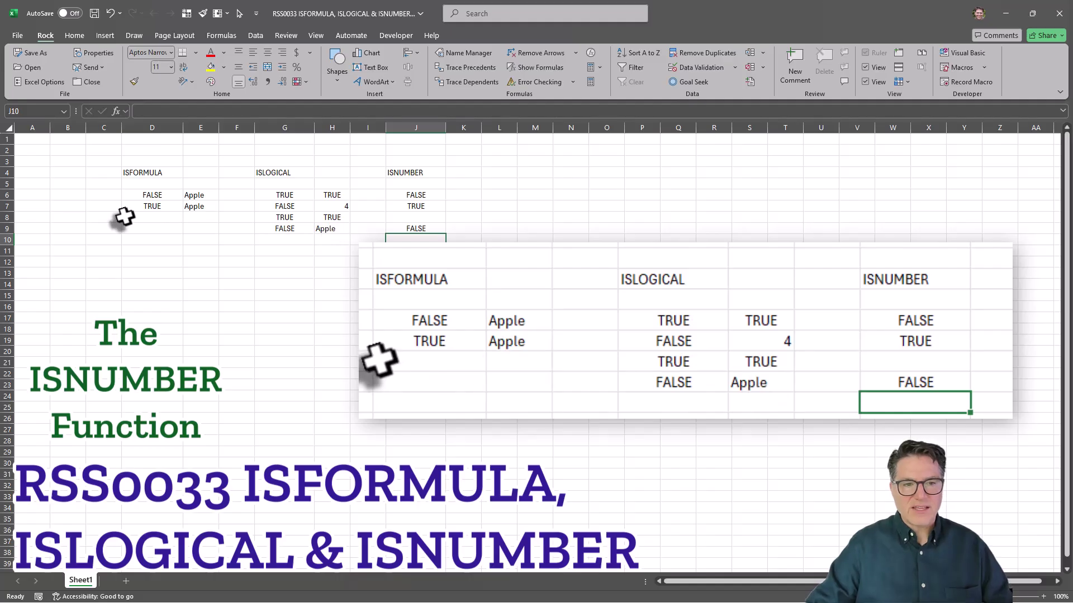
- Clear the =E6 formula from cell E7 to change what the dependent test formulas evaluate
click(186, 207)
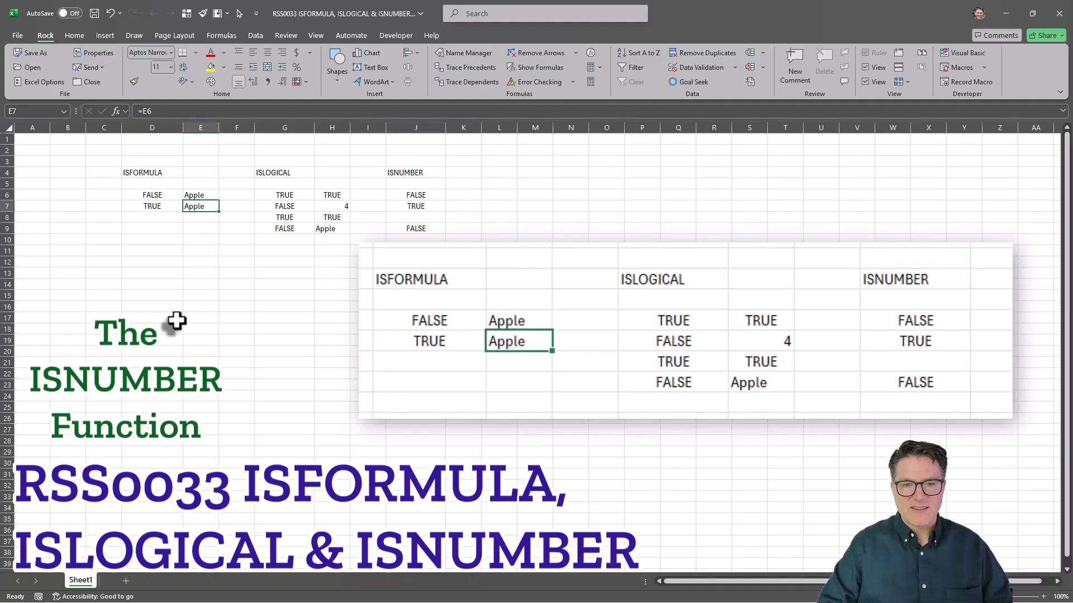
key(Delete)
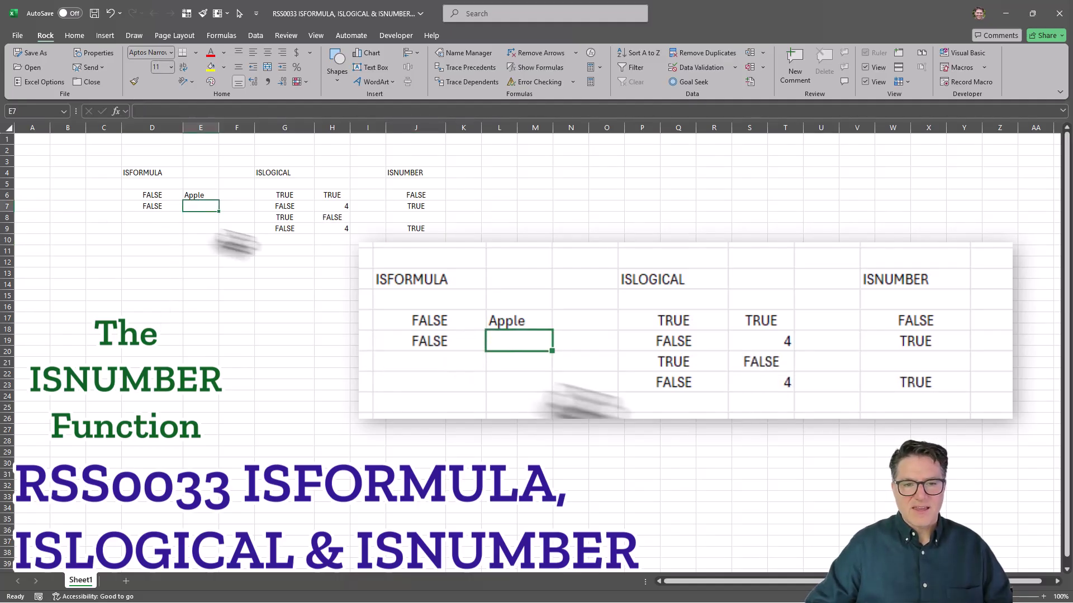
click(420, 239)
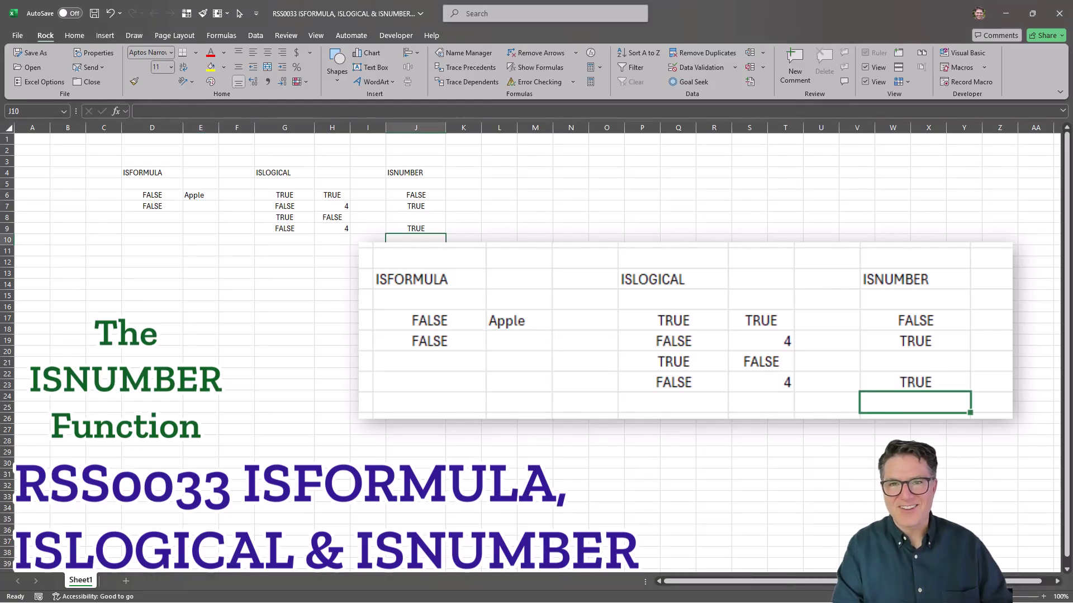